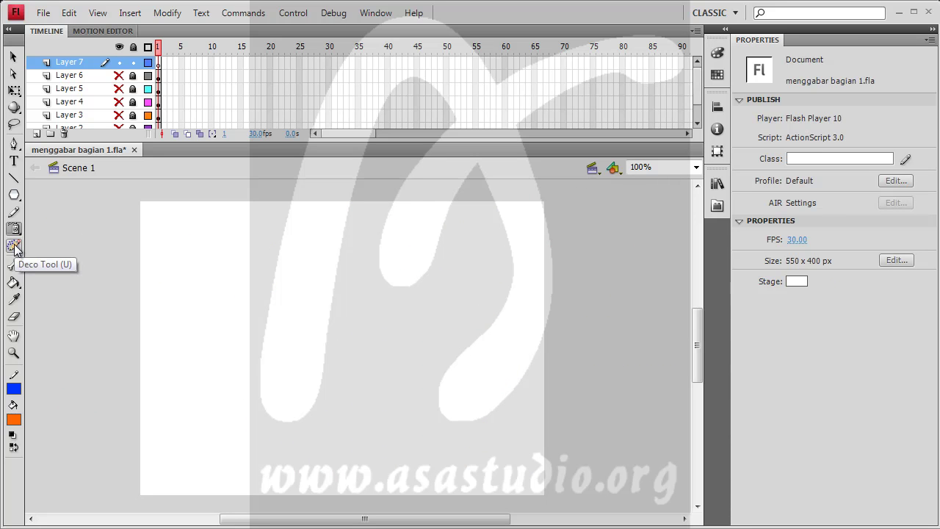
Step: Fill the stage on Layer 7 with the Deco Tool's default Vine Fill pattern and select the resulting group
{"action": "left_click", "coordinate": [15, 247]}
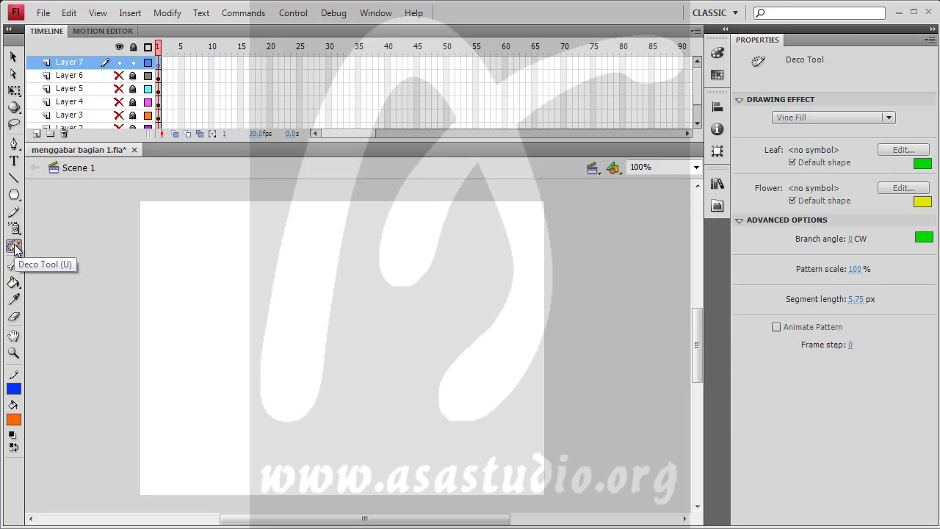
{"action": "left_click", "coordinate": [212, 260]}
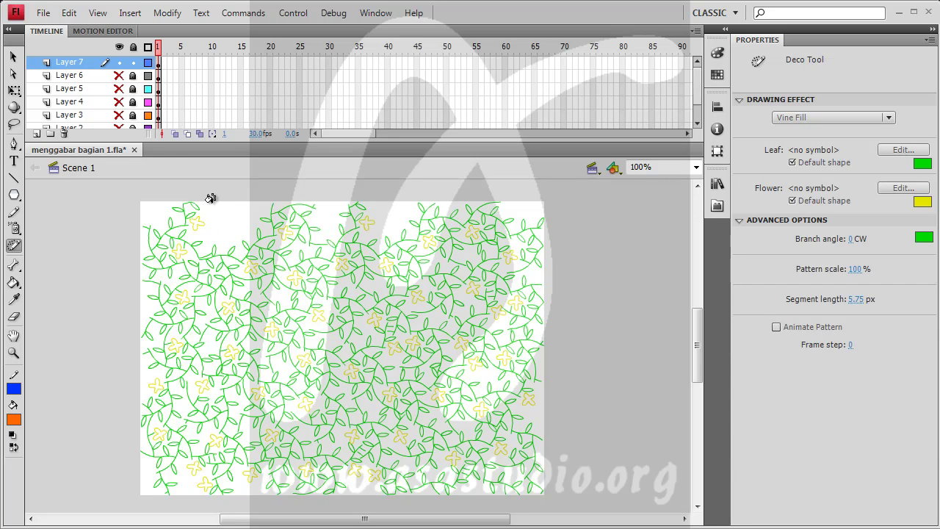
{"action": "left_click", "coordinate": [14, 57]}
{"action": "left_click", "coordinate": [171, 232]}
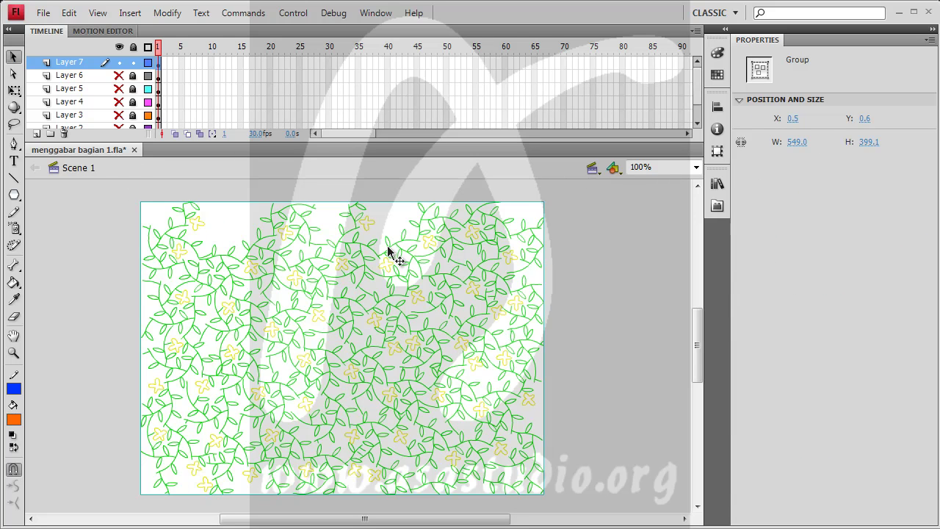
Step: Test the movie to check which layers appear in the published output, and close the preview
{"action": "left_click", "coordinate": [293, 12]}
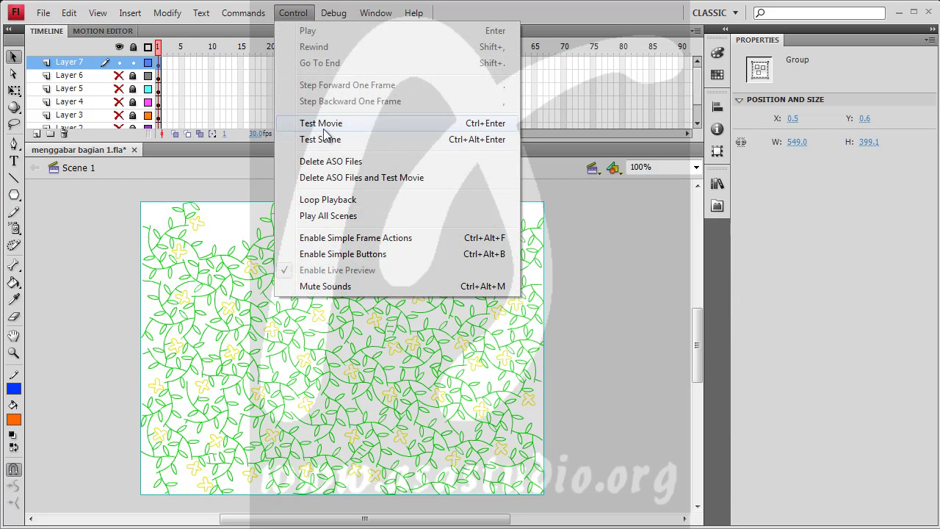
{"action": "left_click", "coordinate": [325, 125]}
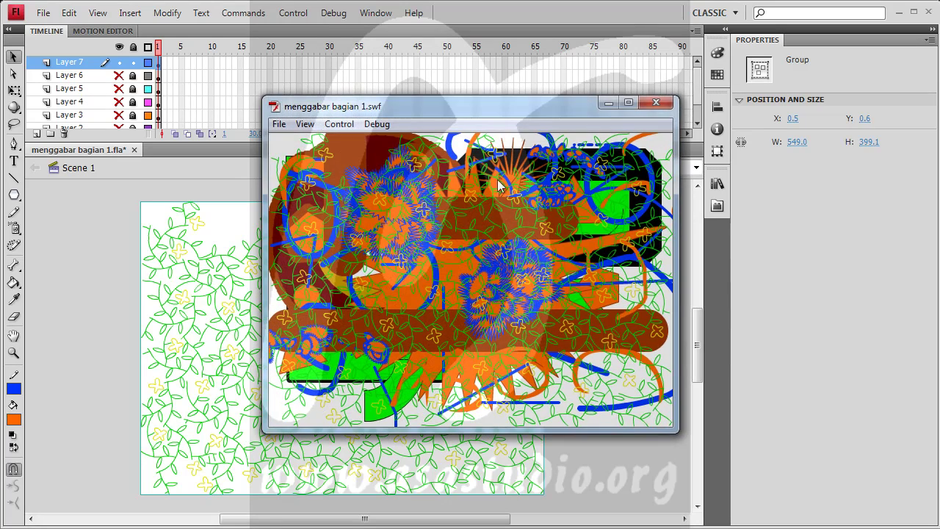
{"action": "left_click_drag", "start_coordinate": [501, 115], "coordinate": [370, 132]}
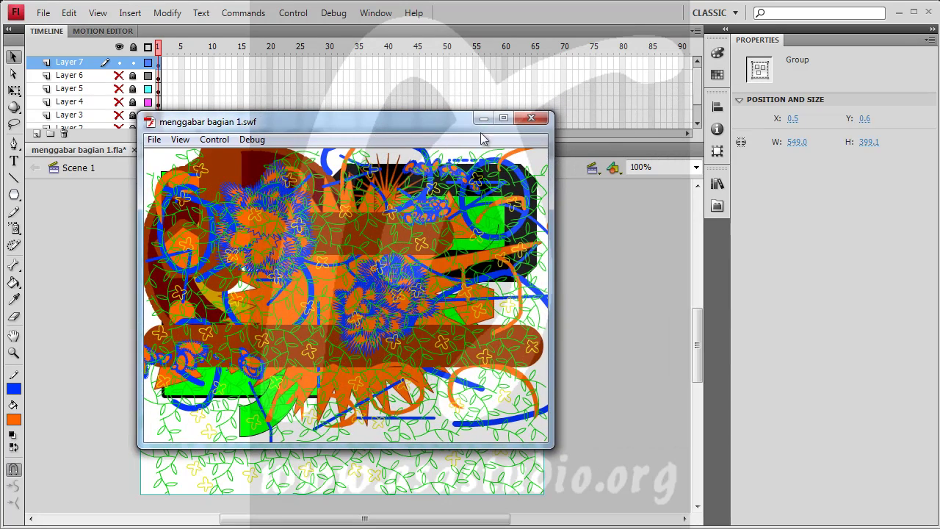
{"action": "left_click", "coordinate": [531, 118]}
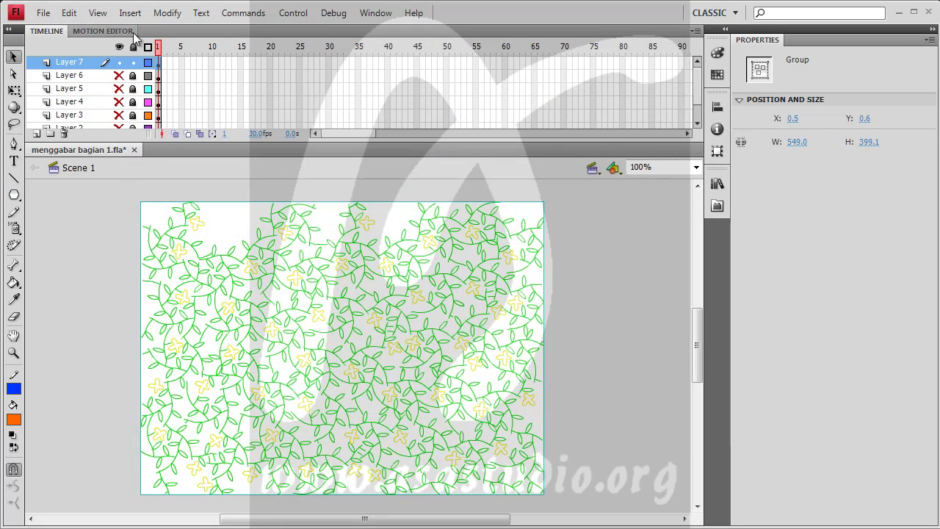
Step: Exclude hidden layers from the exported SWF in the Flash publish settings
{"action": "left_click", "coordinate": [42, 13]}
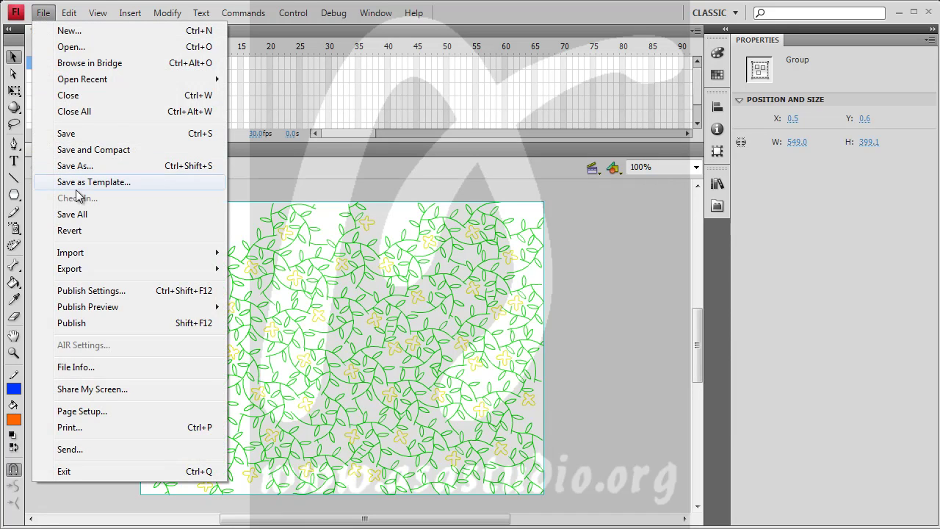
{"action": "left_click", "coordinate": [76, 293]}
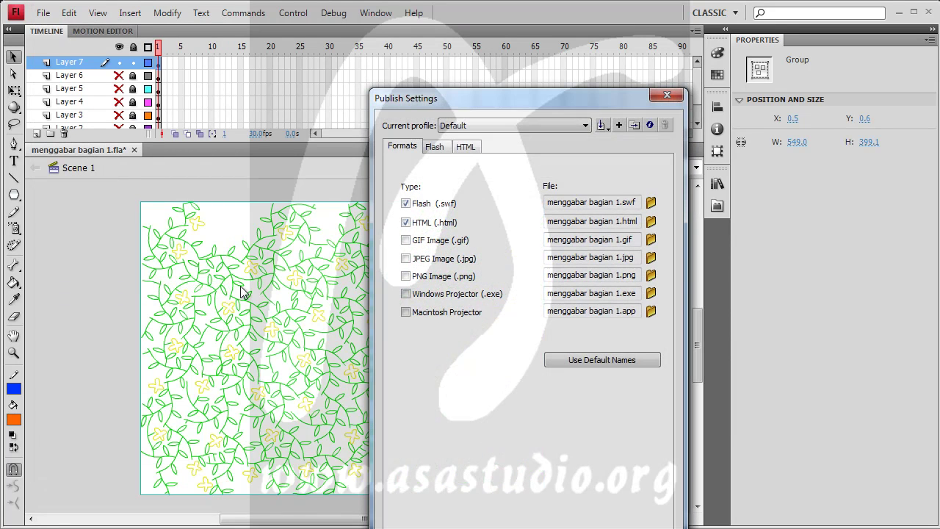
{"action": "left_click", "coordinate": [434, 147]}
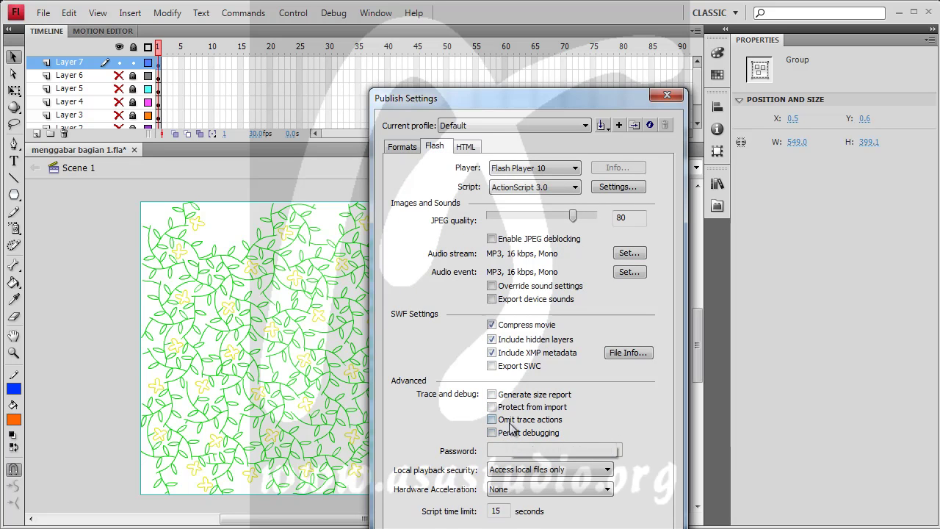
{"action": "left_click", "coordinate": [492, 340]}
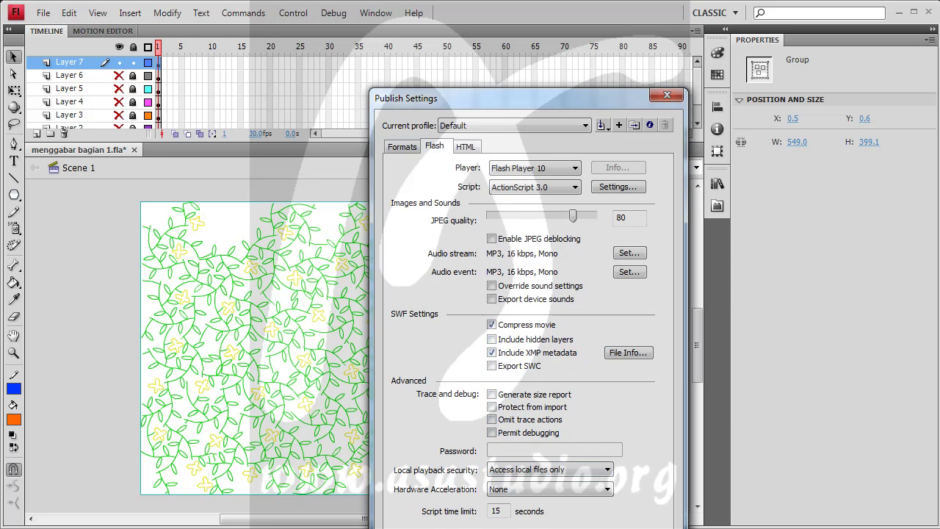
{"action": "key", "text": "Return"}
Step: Test the movie again to check the output without the hidden layers, and close the preview
{"action": "left_click", "coordinate": [292, 13]}
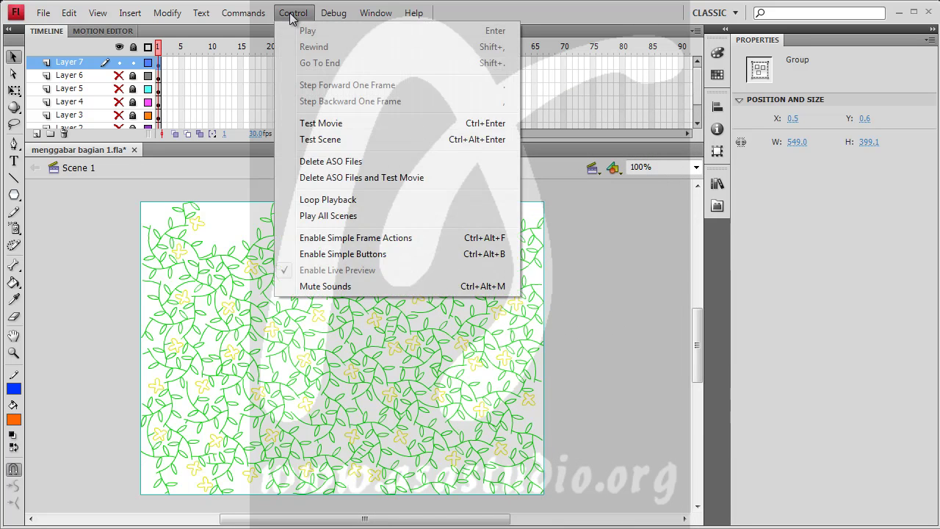
{"action": "left_click", "coordinate": [307, 123]}
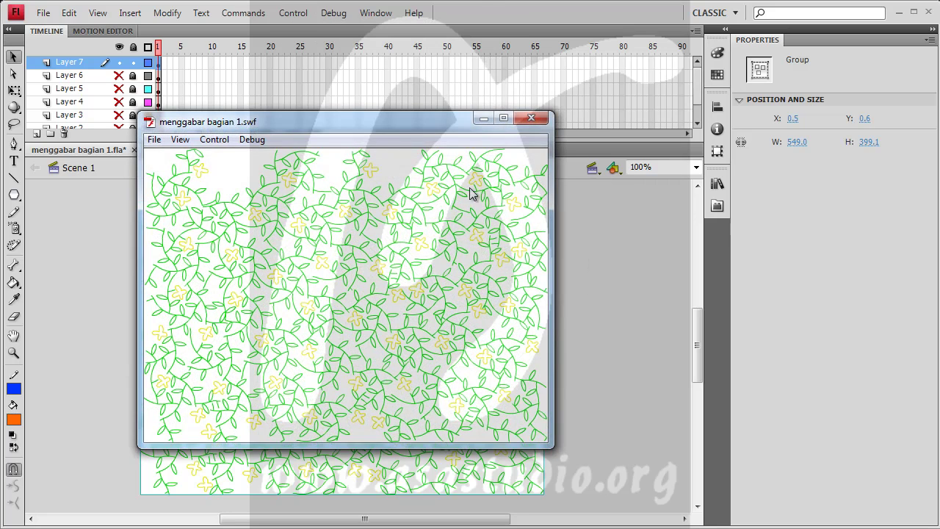
{"action": "left_click_drag", "start_coordinate": [298, 123], "coordinate": [328, 97]}
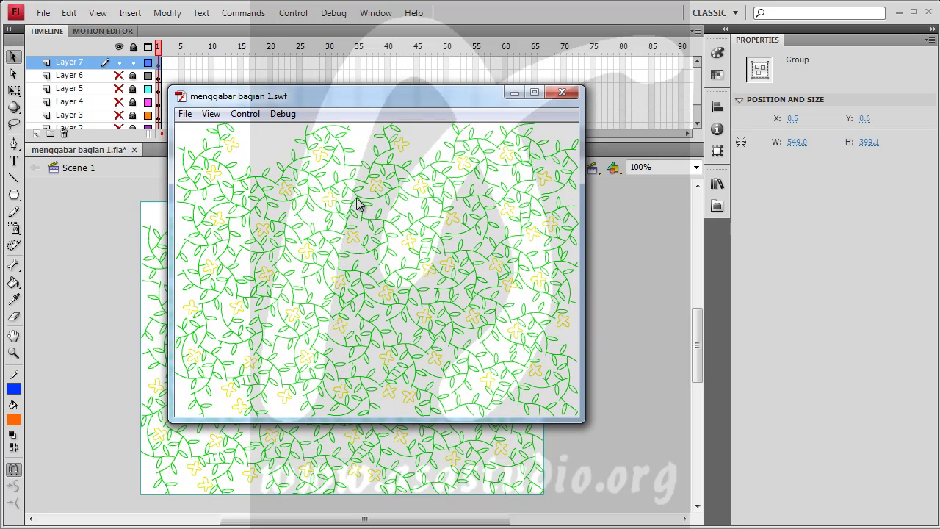
{"action": "left_click", "coordinate": [561, 91]}
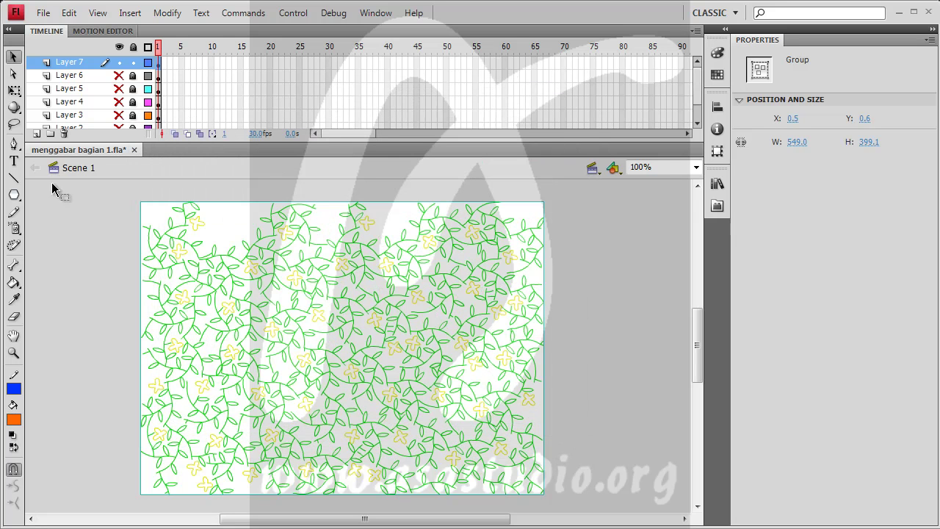
Step: Review the Deco Tool's drawing effects and delete the vine pattern from frame 1 of Layer 7
{"action": "left_click", "coordinate": [14, 246]}
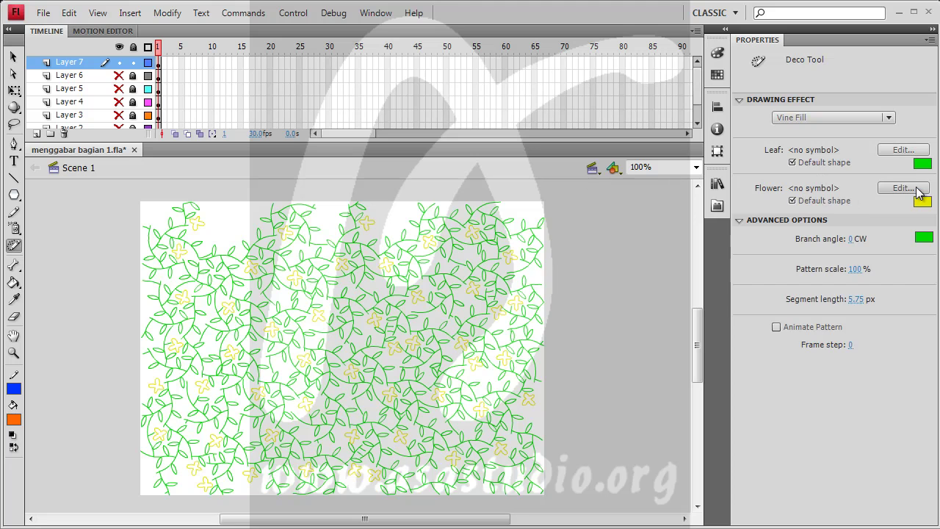
{"action": "left_click", "coordinate": [854, 119]}
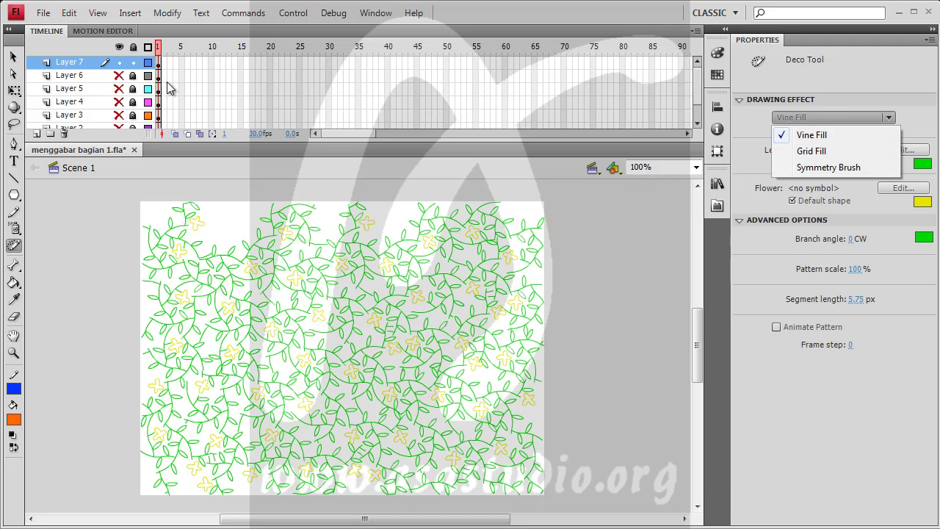
{"action": "left_click", "coordinate": [157, 61]}
{"action": "left_click", "coordinate": [158, 61]}
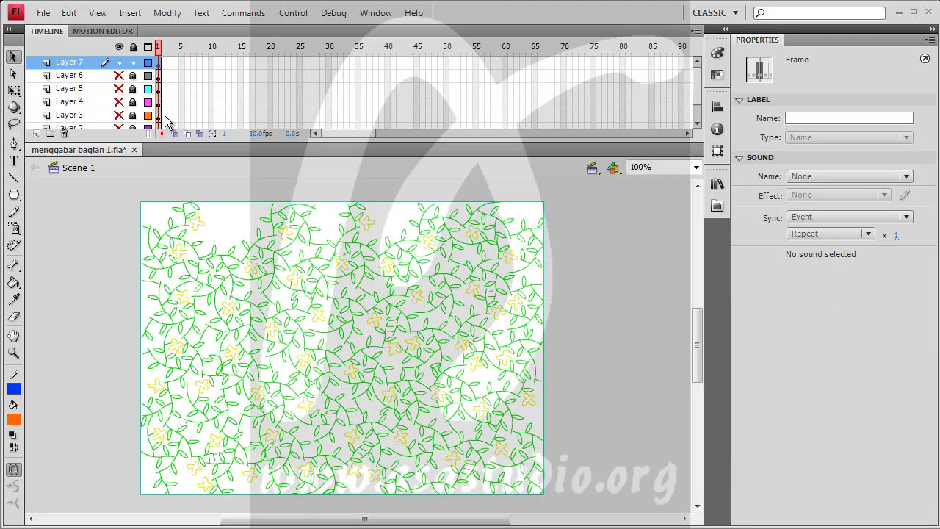
{"action": "key", "text": "Delete"}
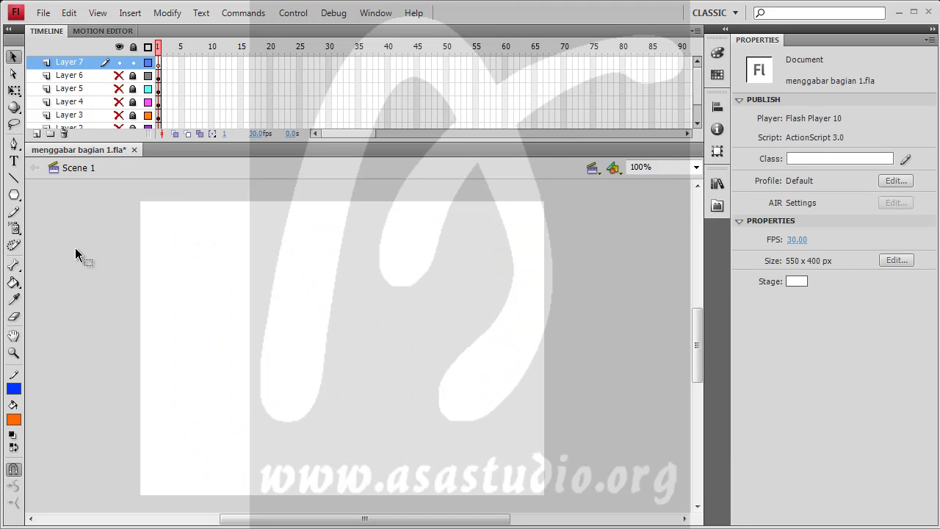
Step: Fill the stage with the Deco Tool's Grid Fill effect, using the default shape and 23 px spacing
{"action": "left_click", "coordinate": [13, 246]}
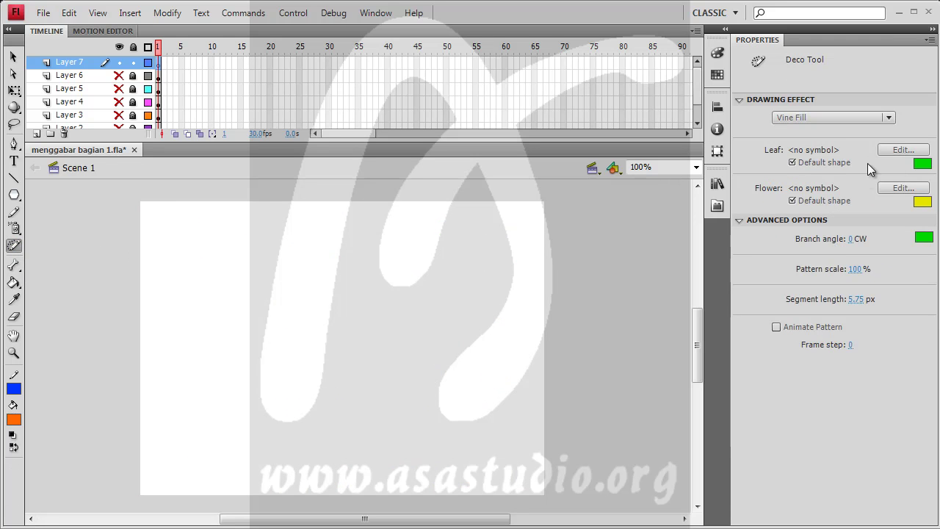
{"action": "left_click", "coordinate": [838, 127]}
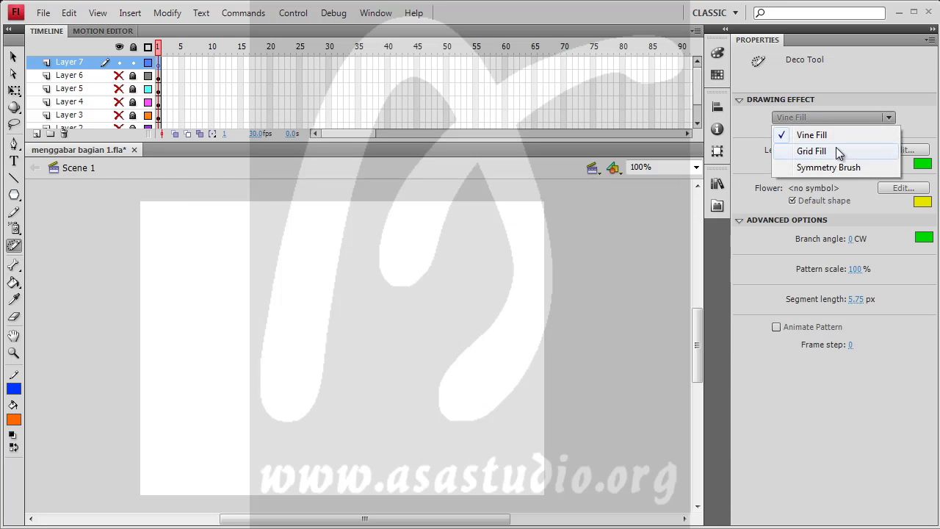
{"action": "left_click", "coordinate": [837, 149]}
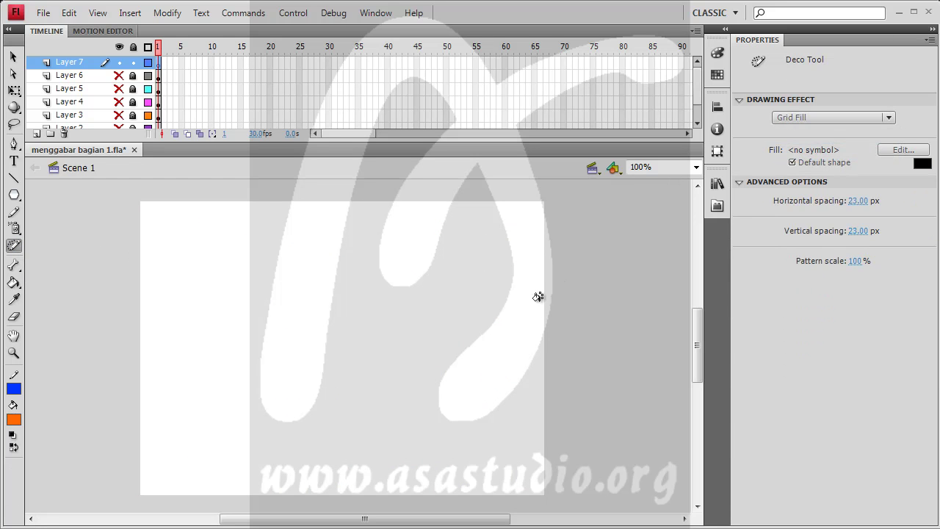
{"action": "left_click", "coordinate": [251, 250]}
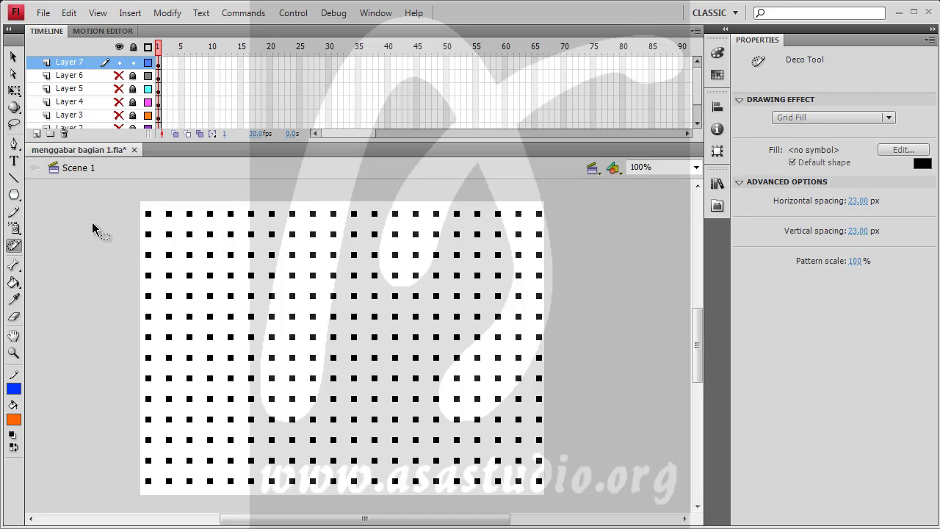
Step: Undo the grid fill and try Grid Fill on the stage again with the pattern scale set to 50%
{"action": "key", "text": "v"}
{"action": "key", "text": "ctrl+z"}
{"action": "left_click", "coordinate": [14, 246]}
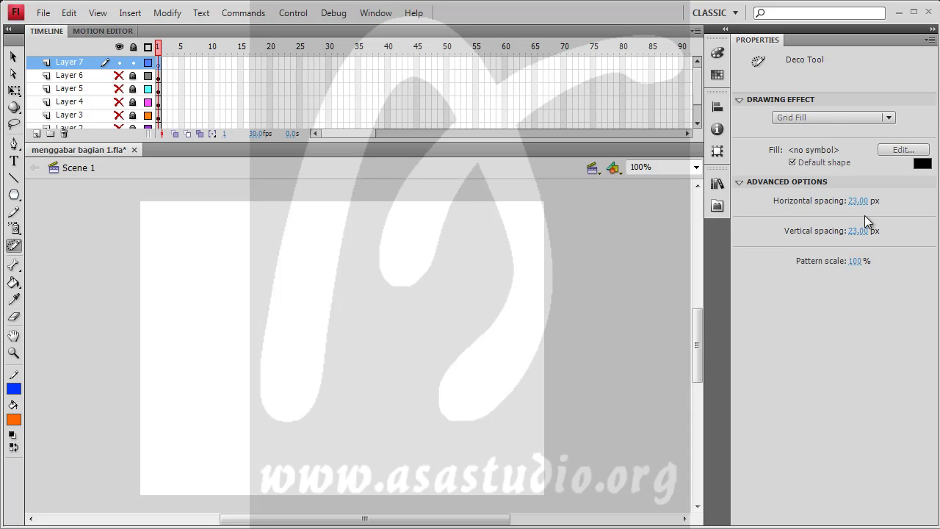
{"action": "left_click", "coordinate": [853, 262]}
{"action": "left_click_drag", "start_coordinate": [852, 265], "coordinate": [824, 263]}
{"action": "left_click", "coordinate": [271, 298]}
{"action": "key", "text": "v"}
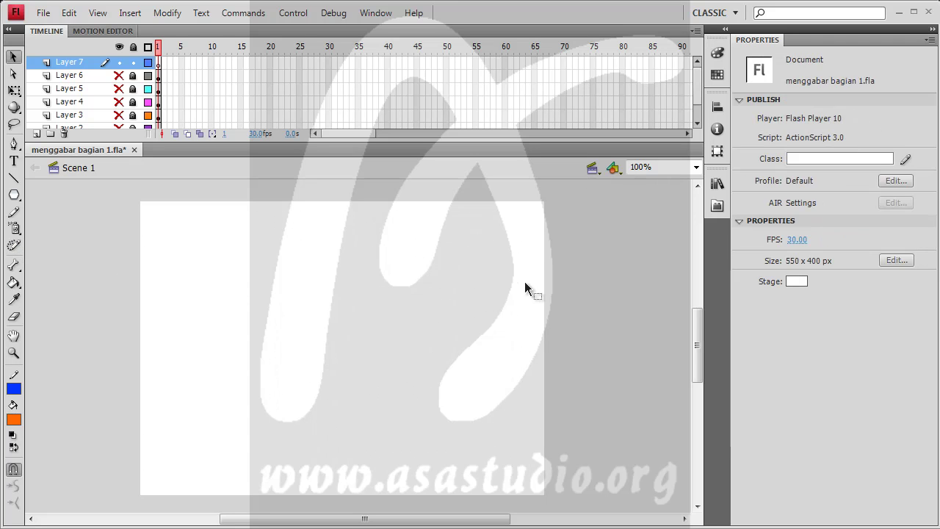
Step: Place several default-shape modules around the stage with the Deco Tool's Symmetry Brush in Rotate Around mode
{"action": "left_click", "coordinate": [14, 245]}
{"action": "left_click", "coordinate": [870, 120]}
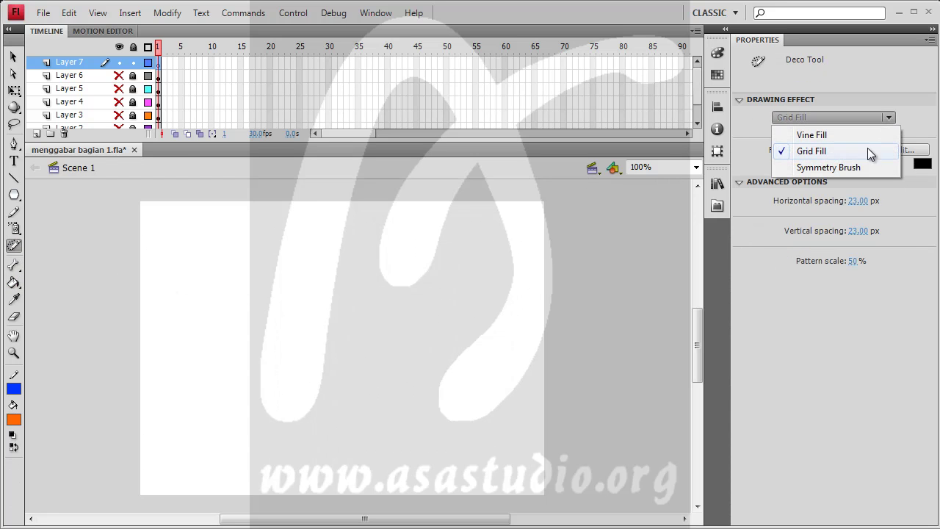
{"action": "left_click", "coordinate": [868, 169]}
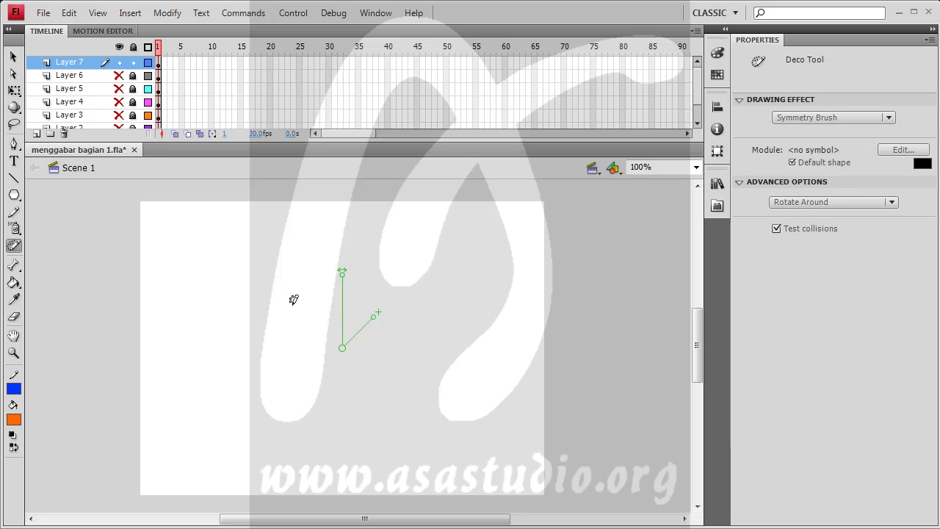
{"action": "mouse_move", "coordinate": [255, 371]}
{"action": "left_mouse_down"}
{"action": "mouse_move", "coordinate": [190, 346]}
{"action": "mouse_move", "coordinate": [230, 294]}
{"action": "mouse_move", "coordinate": [178, 297]}
{"action": "left_mouse_up"}
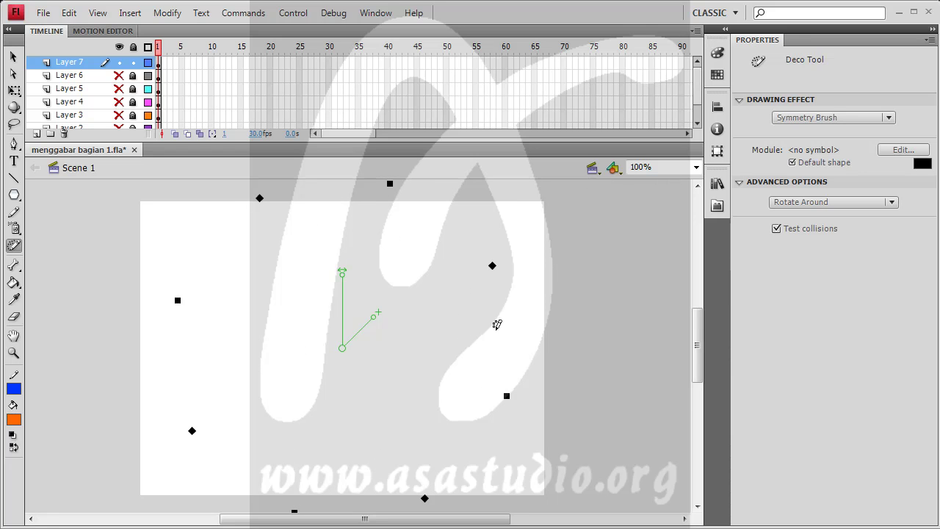
{"action": "mouse_move", "coordinate": [497, 324]}
{"action": "left_mouse_down"}
{"action": "mouse_move", "coordinate": [489, 373]}
{"action": "mouse_move", "coordinate": [419, 403]}
{"action": "mouse_move", "coordinate": [416, 394]}
{"action": "left_mouse_up"}
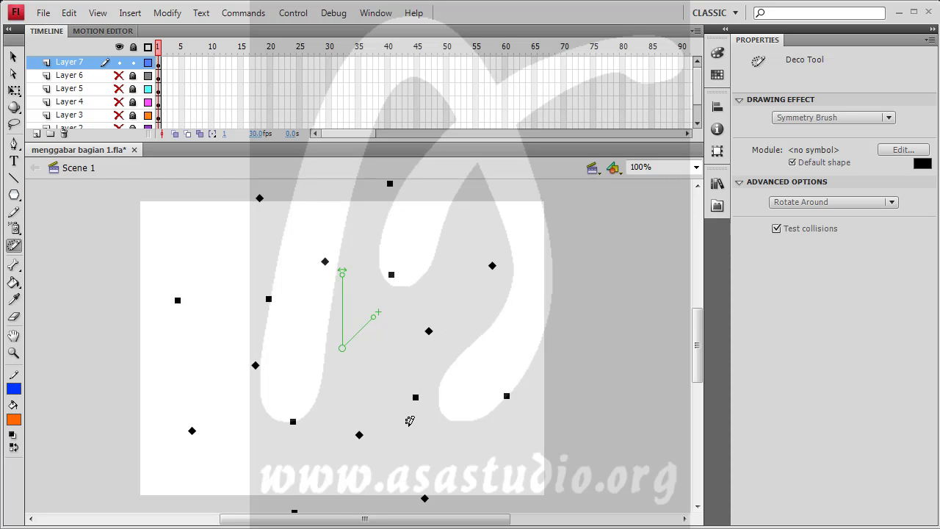
{"action": "mouse_move", "coordinate": [453, 272]}
{"action": "left_mouse_down"}
{"action": "mouse_move", "coordinate": [478, 240]}
{"action": "mouse_move", "coordinate": [456, 276]}
{"action": "left_mouse_up"}
Step: Add Symmetry Brush modules with Reflect Across Line, and place another one with Reflect Across Point
{"action": "left_click", "coordinate": [878, 203]}
{"action": "left_click", "coordinate": [867, 220]}
{"action": "left_click_drag", "start_coordinate": [412, 293], "coordinate": [432, 334]}
{"action": "left_click", "coordinate": [826, 205]}
{"action": "left_click", "coordinate": [800, 234]}
{"action": "left_click", "coordinate": [410, 250]}
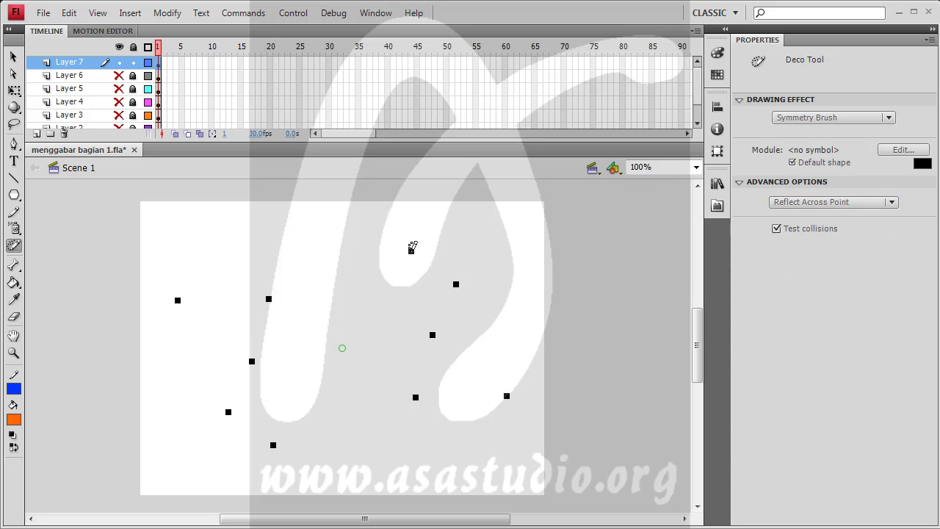
Step: Switch the Symmetry Brush to Grid Translation and place another module grid in the lower left part of the stage
{"action": "left_click", "coordinate": [829, 202]}
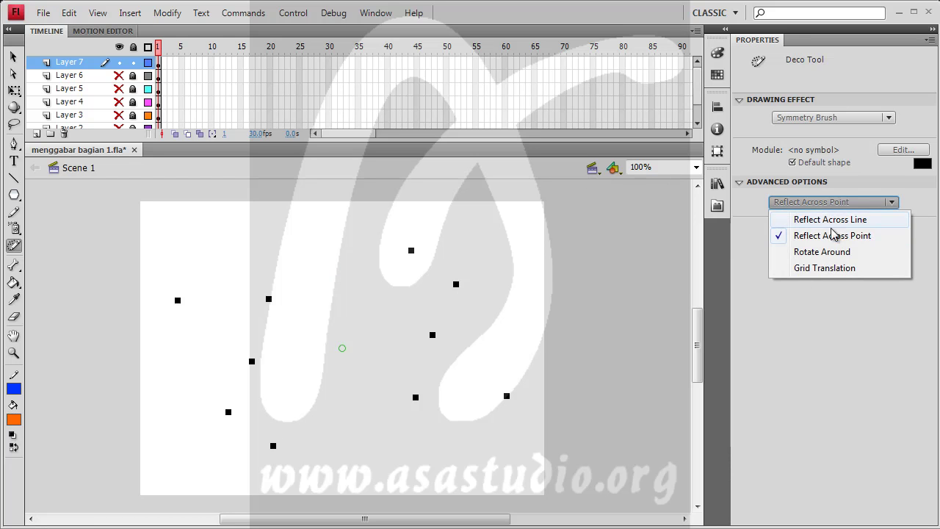
{"action": "left_click", "coordinate": [829, 268]}
{"action": "mouse_move", "coordinate": [316, 380]}
{"action": "left_mouse_down"}
{"action": "mouse_move", "coordinate": [231, 372]}
{"action": "mouse_move", "coordinate": [216, 449]}
{"action": "mouse_move", "coordinate": [225, 451]}
{"action": "left_mouse_up"}
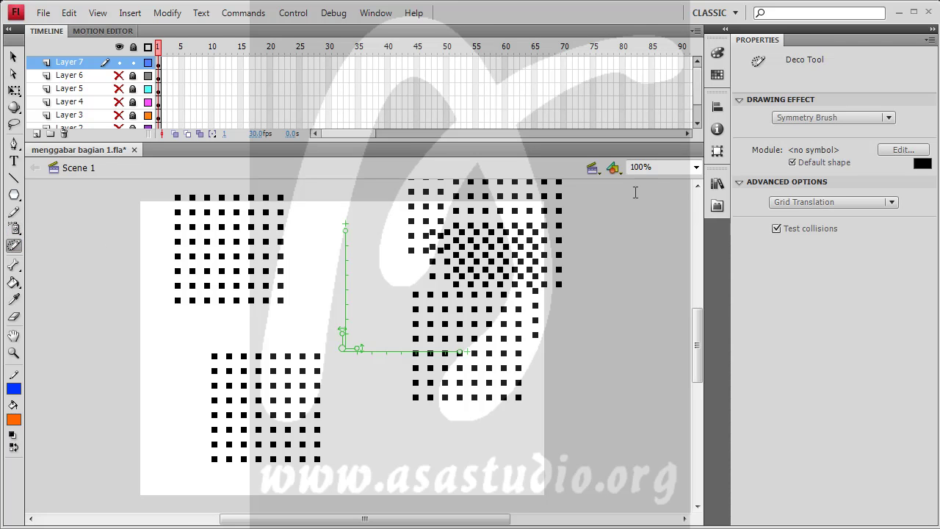
Step: Delete the symmetry patterns from frame 1 of Layer 7
{"action": "left_click", "coordinate": [159, 64]}
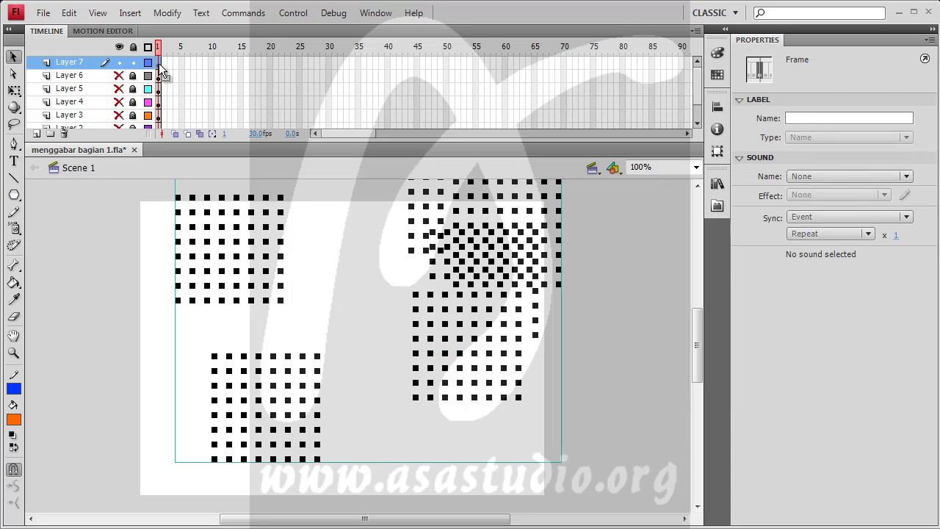
{"action": "key", "text": "Delete"}
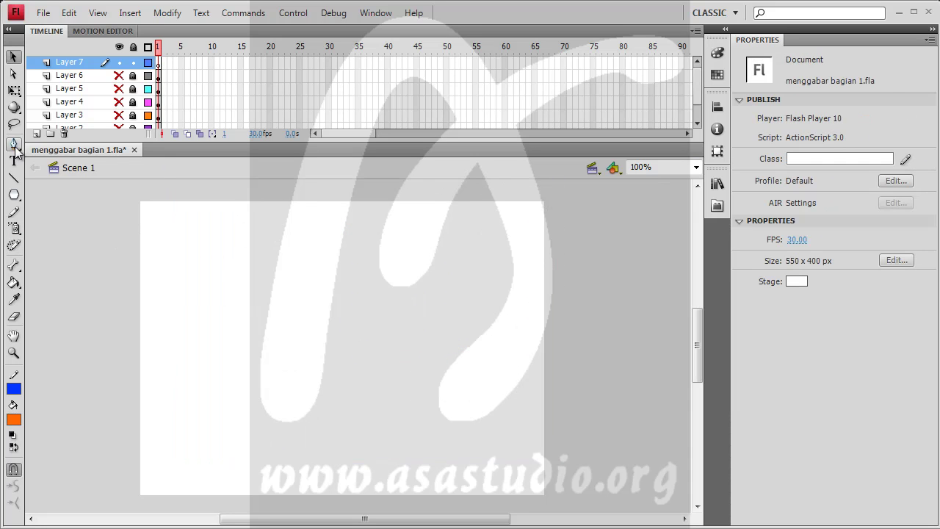
Step: Add a dynamic text box reading "as" in the stage's upper left area and resize it to about 35 × 44 px
{"action": "left_click", "coordinate": [14, 162]}
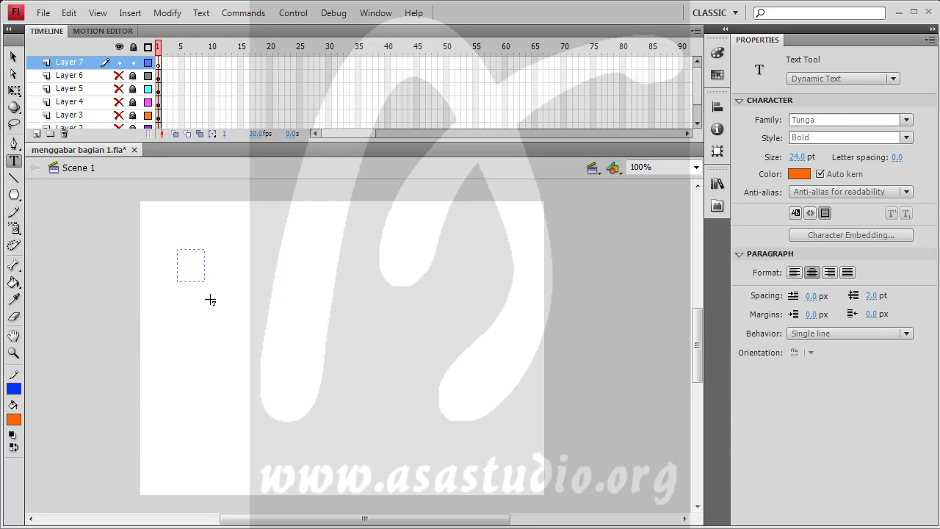
{"action": "left_click_drag", "start_coordinate": [248, 301], "coordinate": [229, 308]}
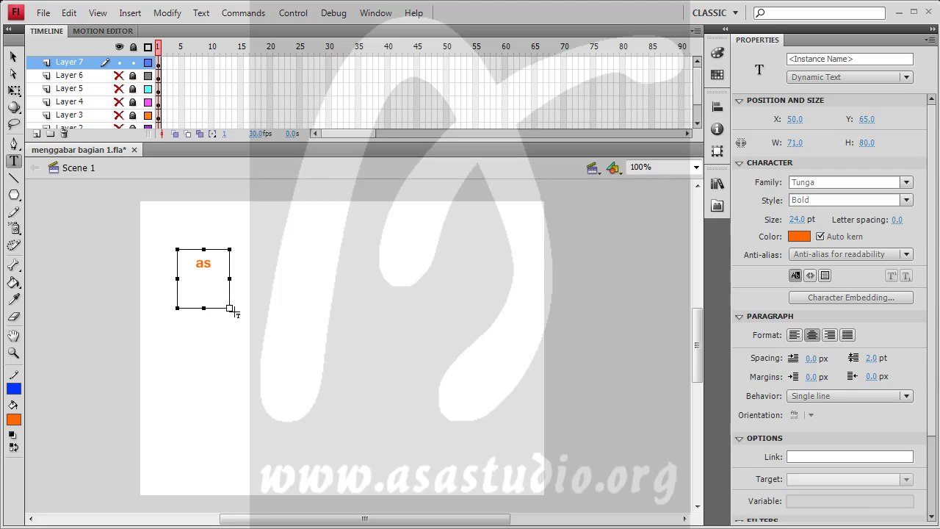
{"action": "double_click", "coordinate": [229, 307]}
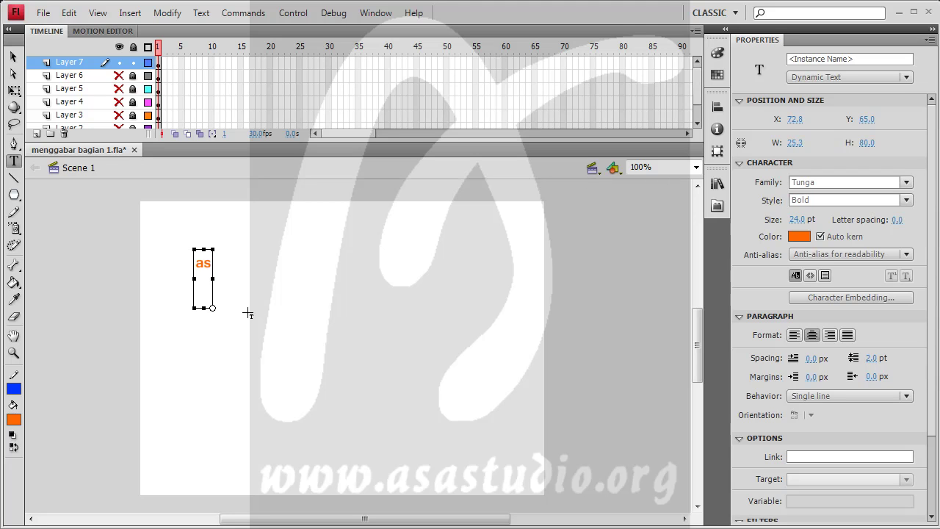
{"action": "left_click_drag", "start_coordinate": [224, 295], "coordinate": [220, 257]}
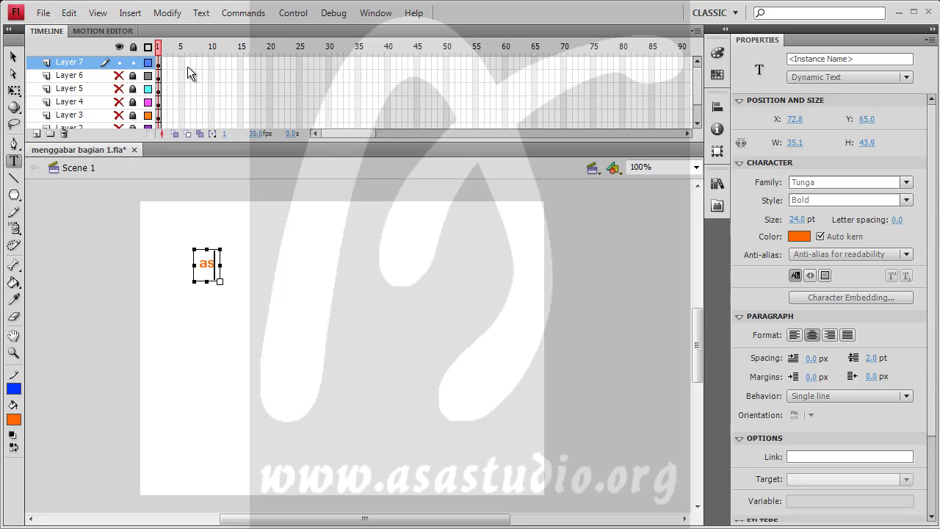
Step: Convert the "as" text box to a Button symbol named test2
{"action": "left_click", "coordinate": [13, 56]}
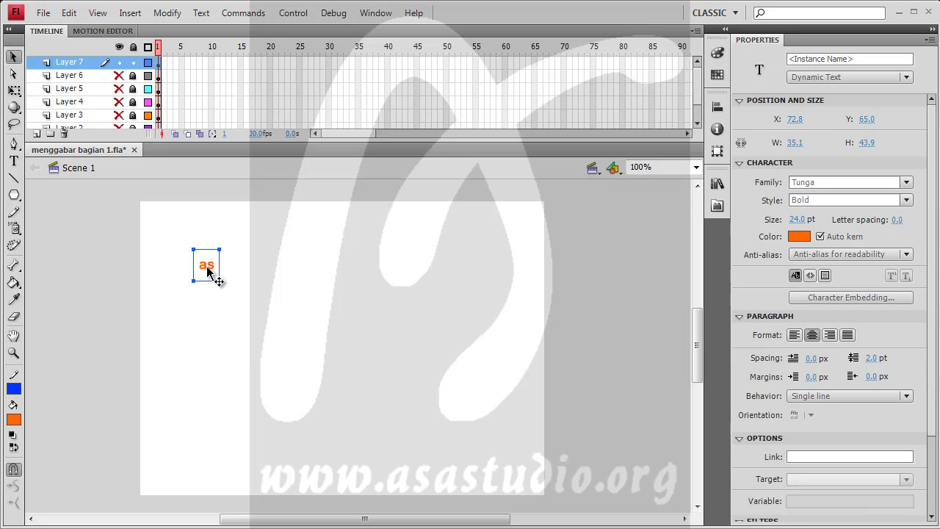
{"action": "left_click", "coordinate": [171, 14]}
{"action": "left_click", "coordinate": [189, 54]}
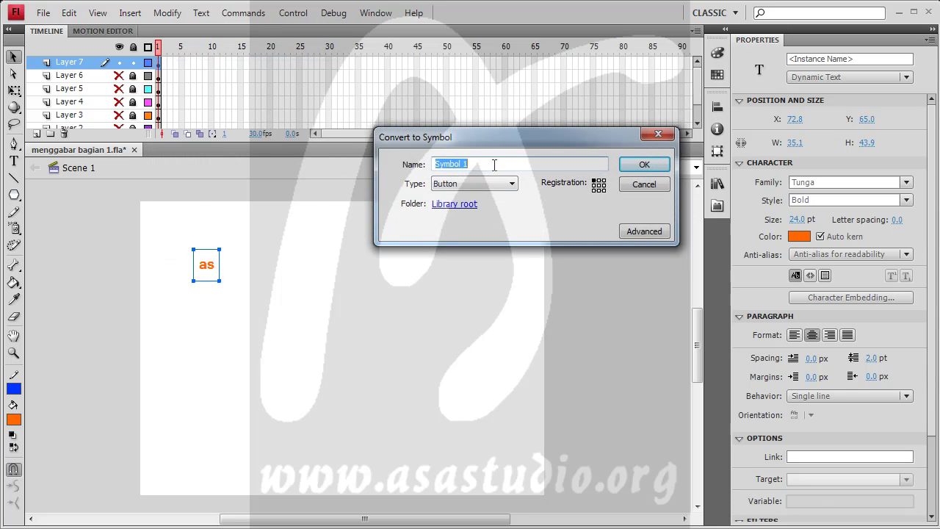
{"action": "type", "text": "t"}
{"action": "left_click", "coordinate": [650, 164]}
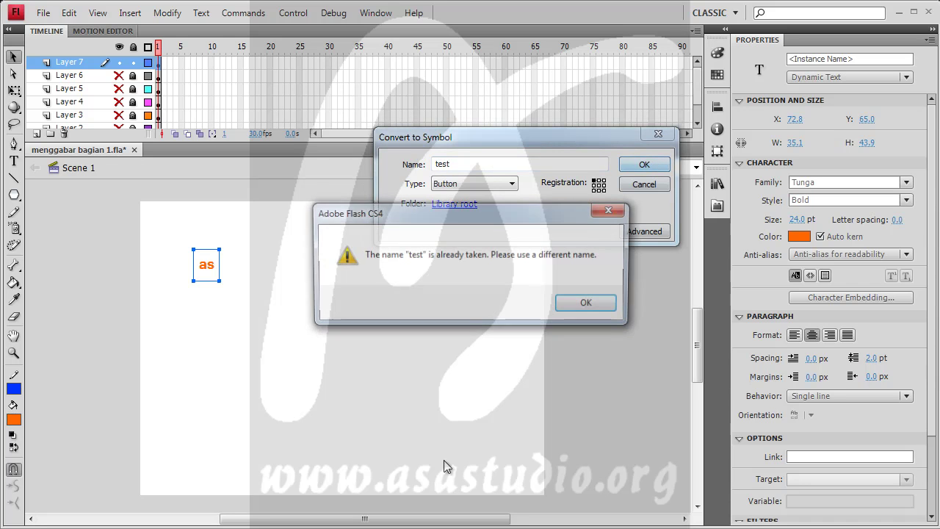
{"action": "left_click", "coordinate": [589, 304]}
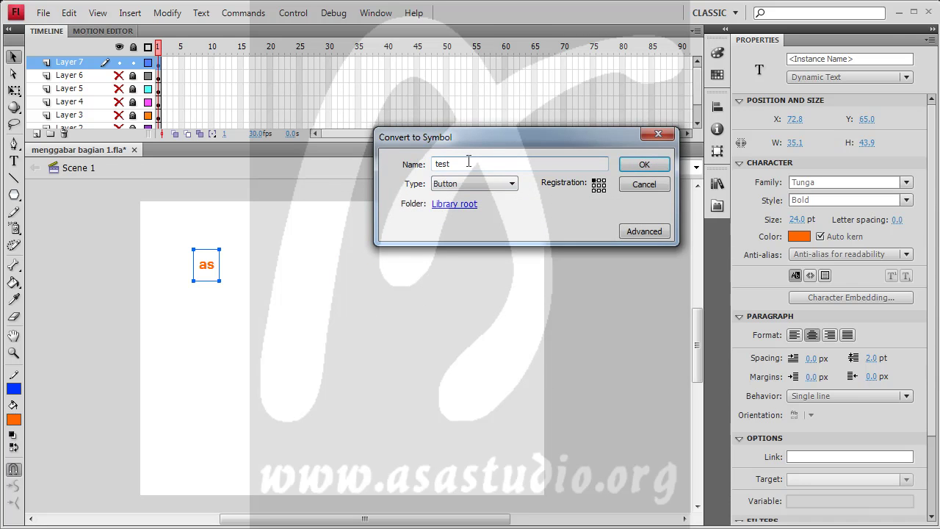
{"action": "left_click", "coordinate": [644, 164]}
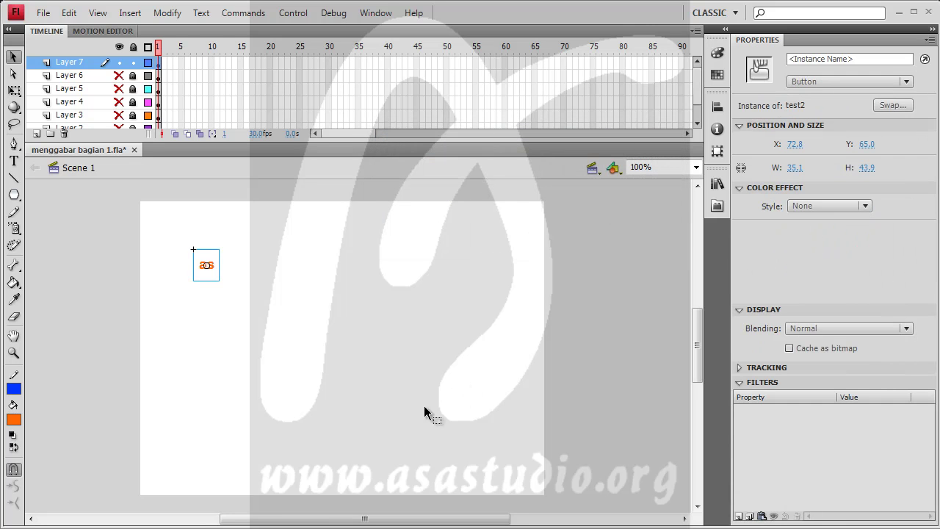
Step: Set test2 as the Deco Tool's Symmetry Brush module and place a Grid Translation pattern of it on the stage
{"action": "left_click", "coordinate": [13, 246]}
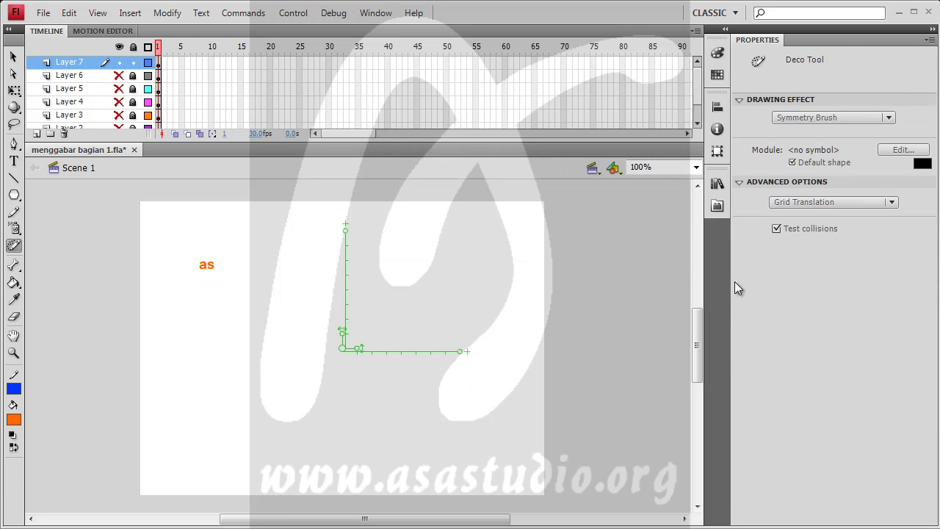
{"action": "left_click", "coordinate": [893, 152]}
{"action": "left_click", "coordinate": [363, 213]}
{"action": "left_click", "coordinate": [657, 194]}
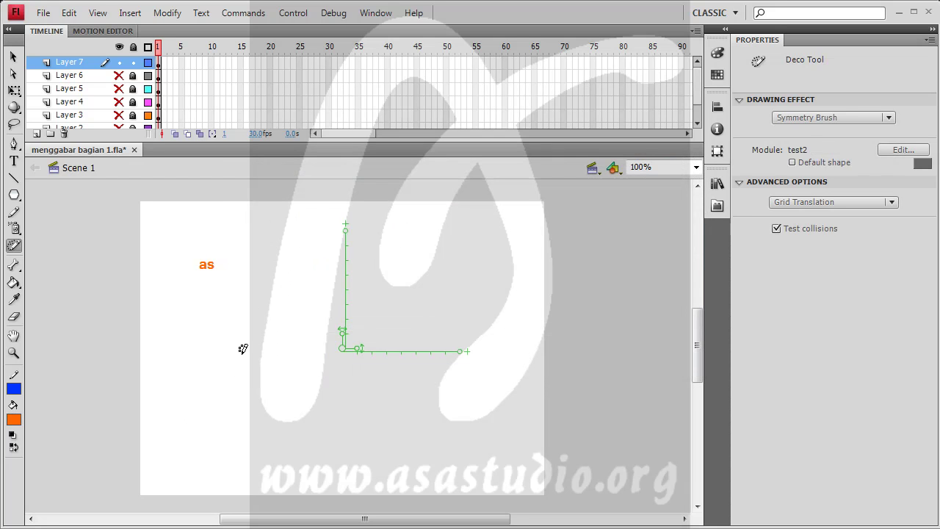
{"action": "mouse_move", "coordinate": [226, 309]}
{"action": "left_mouse_down"}
{"action": "mouse_move", "coordinate": [216, 394]}
{"action": "mouse_move", "coordinate": [194, 398]}
{"action": "mouse_move", "coordinate": [185, 388]}
{"action": "mouse_move", "coordinate": [327, 399]}
{"action": "mouse_move", "coordinate": [441, 355]}
{"action": "mouse_move", "coordinate": [430, 311]}
{"action": "mouse_move", "coordinate": [403, 315]}
{"action": "left_mouse_up"}
Step: Switch the Symmetry Brush to Rotate Around, restore the default shape module and place it below and right of the centre point
{"action": "left_click", "coordinate": [806, 211]}
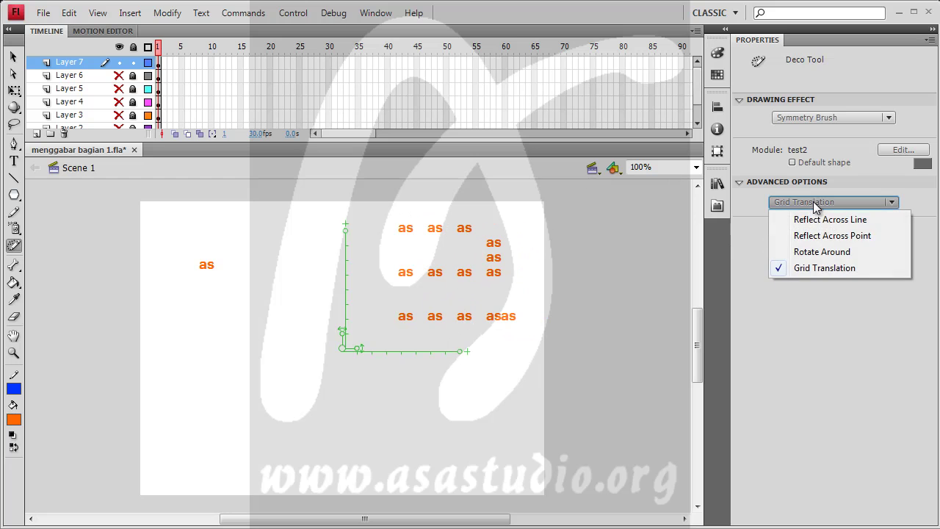
{"action": "left_click", "coordinate": [789, 253]}
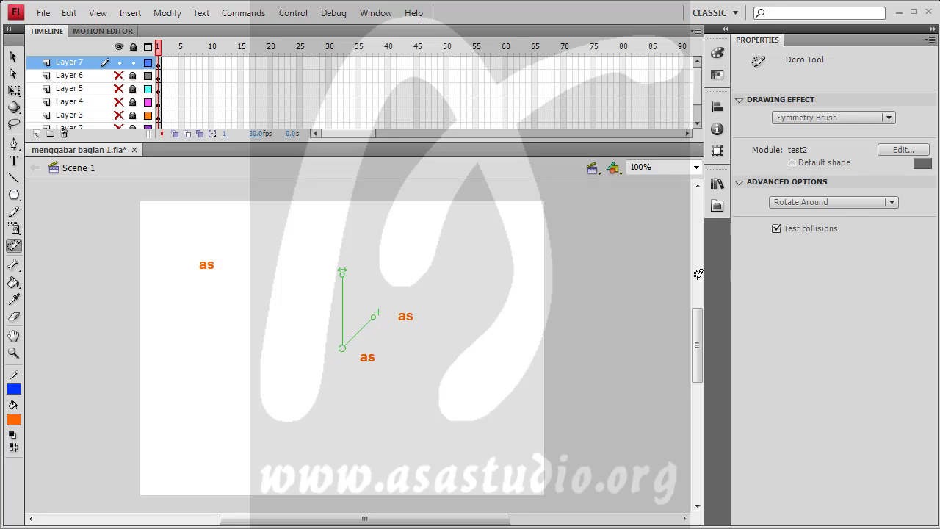
{"action": "left_click", "coordinate": [791, 162]}
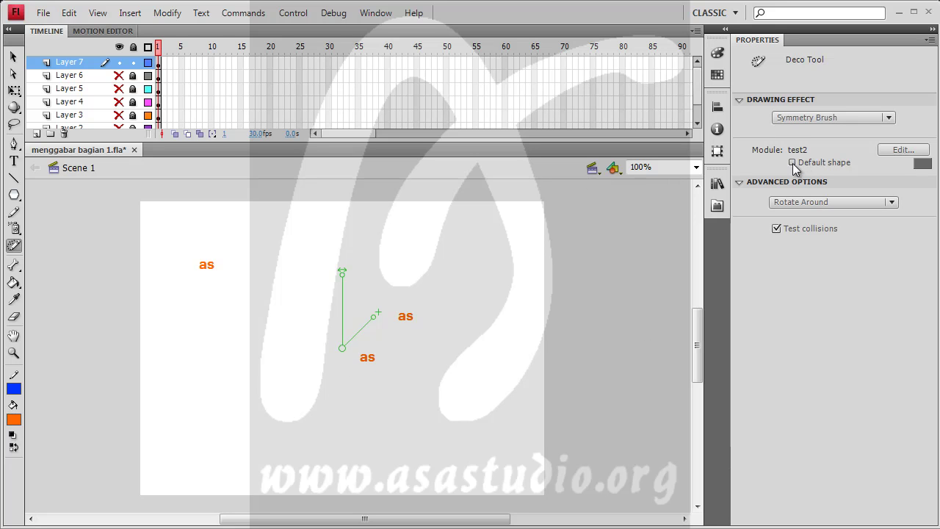
{"action": "left_click", "coordinate": [420, 406]}
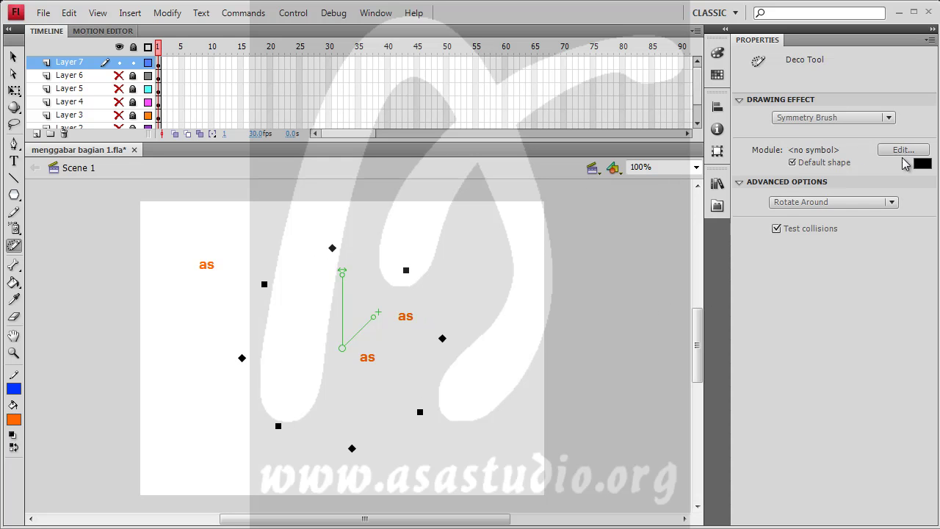
Step: Swap the Symmetry Brush module back to test2 and place it with Rotate Around on the right part of the stage
{"action": "left_click", "coordinate": [792, 163]}
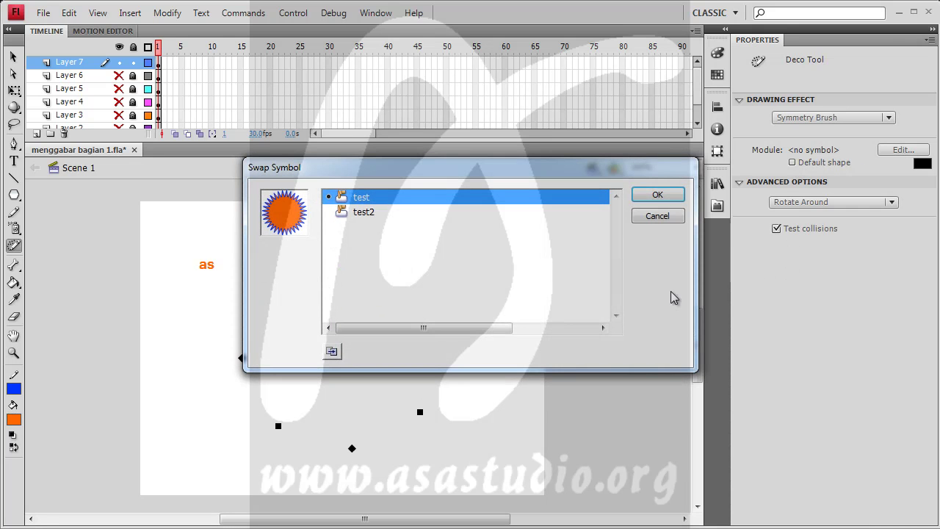
{"action": "left_click", "coordinate": [372, 213]}
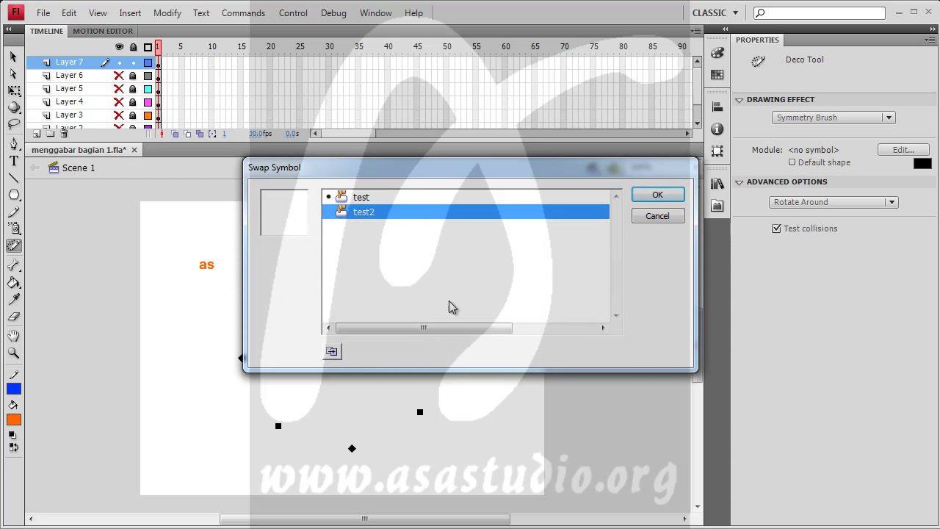
{"action": "left_click", "coordinate": [673, 201]}
{"action": "left_click_drag", "start_coordinate": [489, 297], "coordinate": [504, 321]}
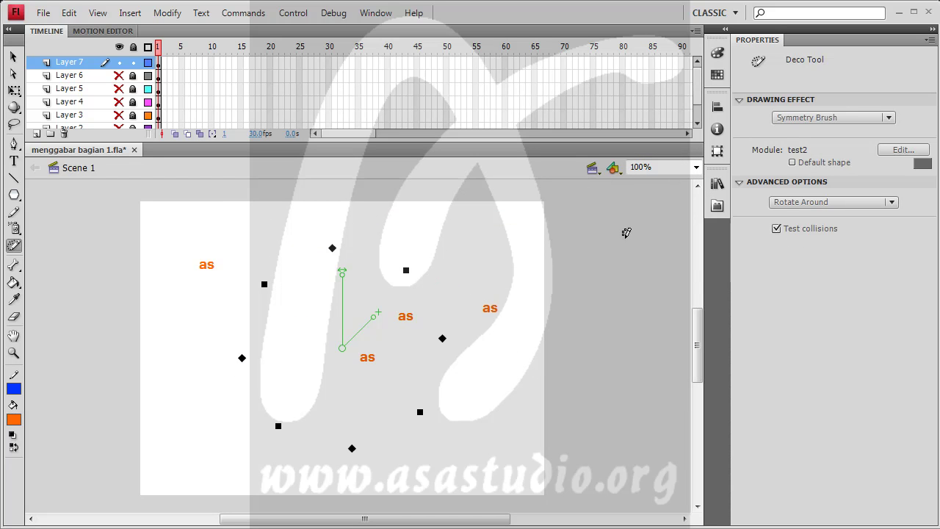
Step: Try the test2 module with Reflect Across Point, and place it in the upper right of the stage with Reflect Across Line
{"action": "left_click", "coordinate": [812, 202]}
{"action": "left_click", "coordinate": [807, 235]}
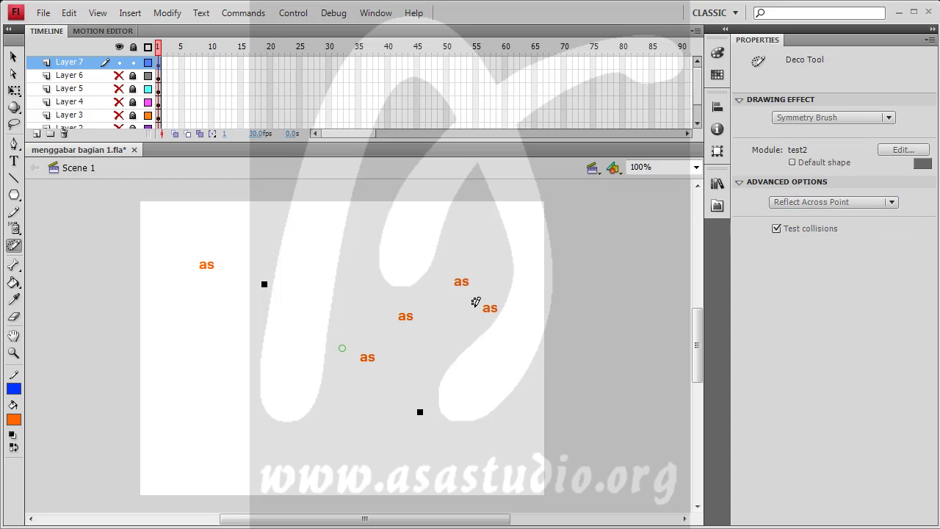
{"action": "left_click", "coordinate": [822, 202]}
{"action": "left_click", "coordinate": [822, 219]}
{"action": "left_click_drag", "start_coordinate": [468, 218], "coordinate": [480, 264]}
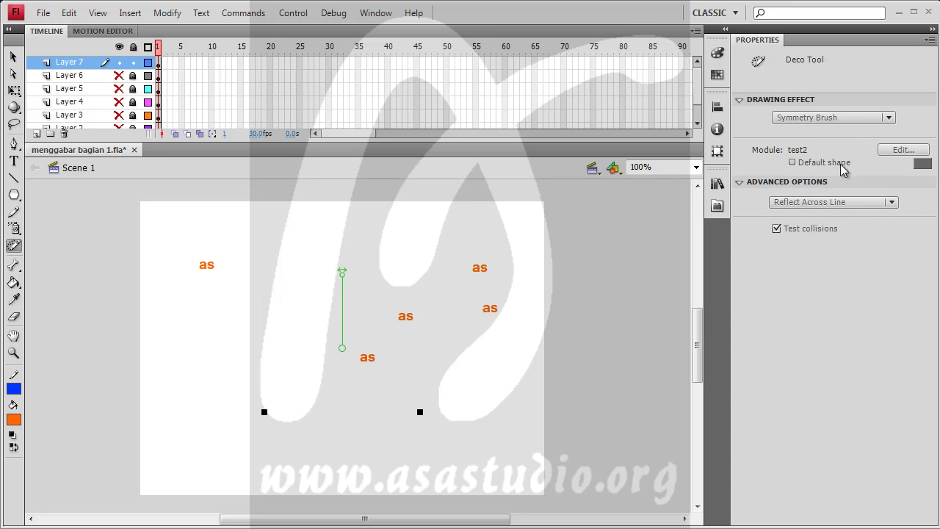
Step: Change the drawing effect to Grid Fill and fill the stage with test2 symbols
{"action": "left_click", "coordinate": [830, 120]}
{"action": "left_click", "coordinate": [837, 166]}
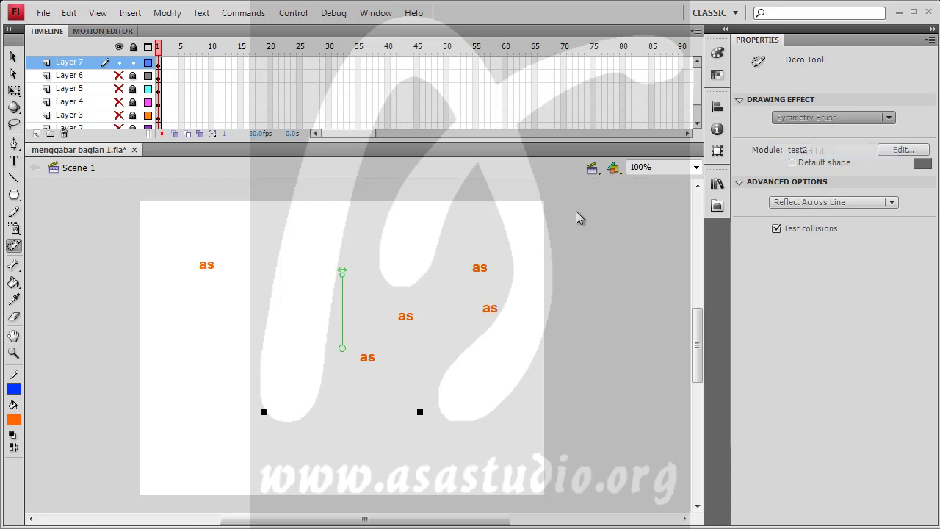
{"action": "left_click", "coordinate": [469, 242]}
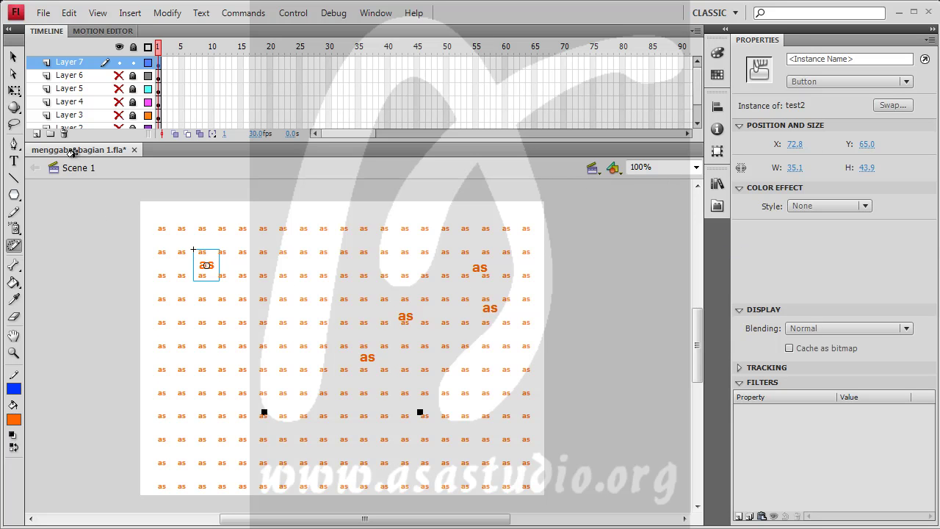
Step: Clear frame 1 of Layer 7 and fill the empty stage with a Vine Fill that uses test2 as the leaf
{"action": "left_click", "coordinate": [158, 63]}
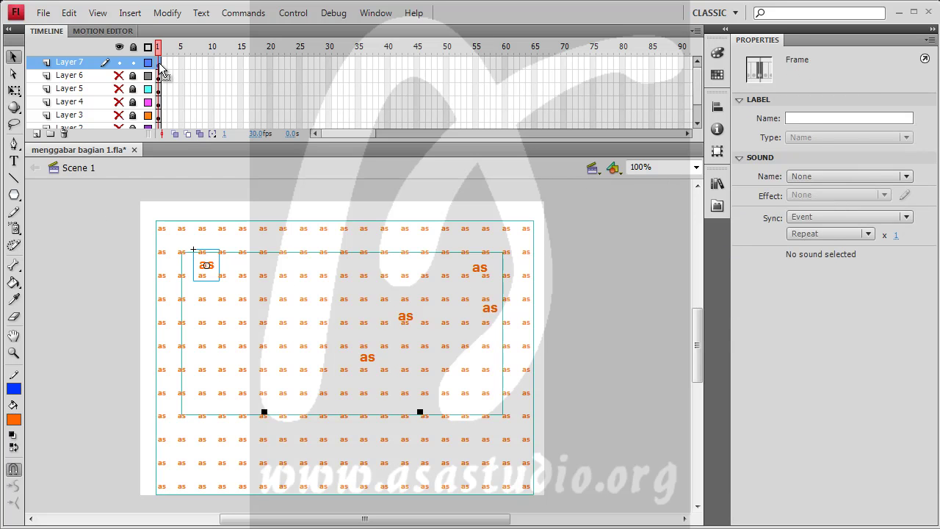
{"action": "key", "text": "Delete"}
{"action": "left_click", "coordinate": [16, 247]}
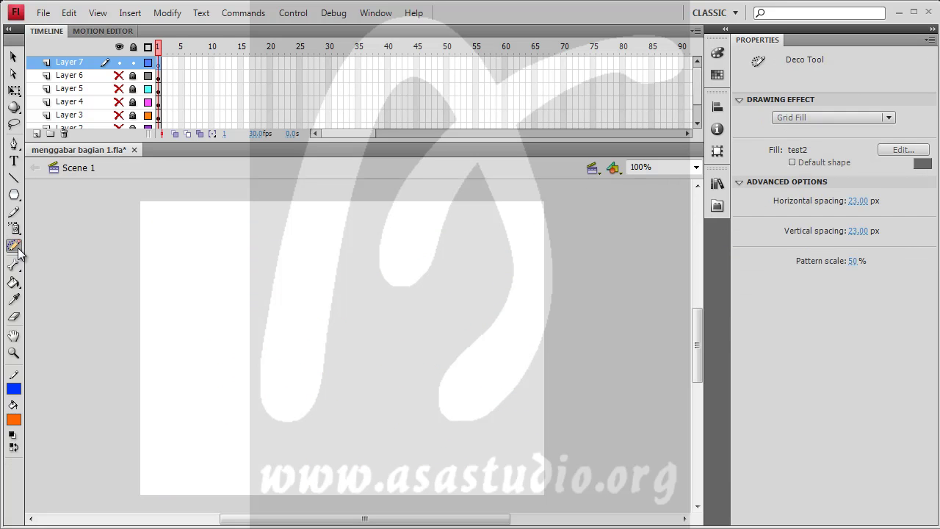
{"action": "left_click", "coordinate": [838, 119]}
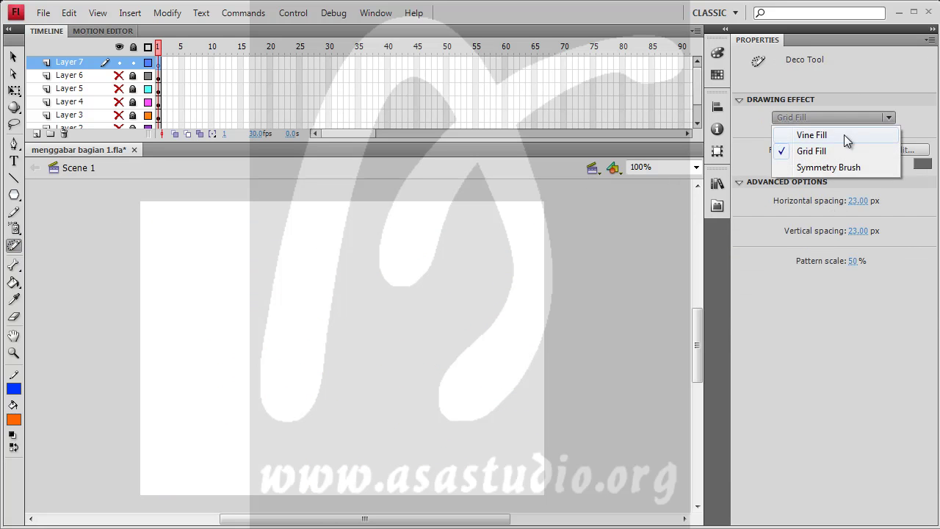
{"action": "left_click", "coordinate": [843, 135]}
{"action": "left_click", "coordinate": [271, 270]}
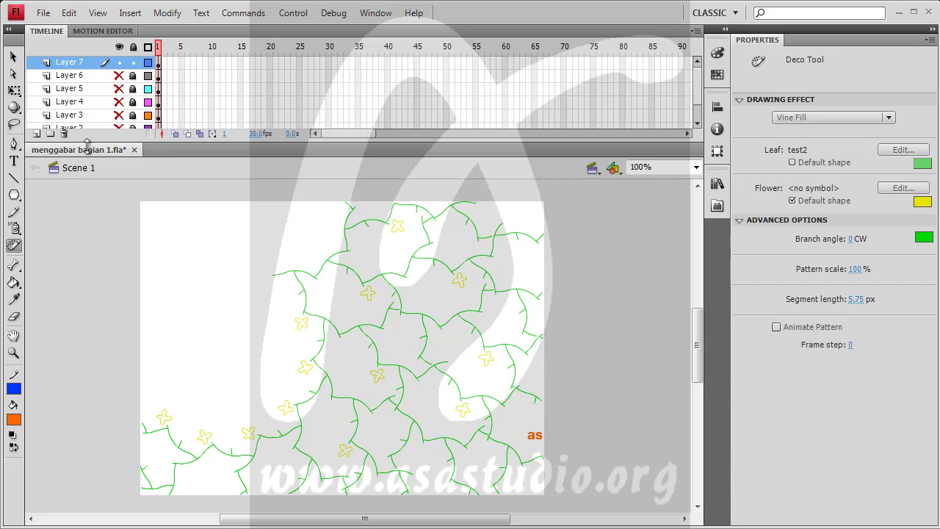
Step: Move the vine pattern group partly off the stage's left edge, to about X -92, Y 5
{"action": "left_click", "coordinate": [13, 58]}
{"action": "left_click_drag", "start_coordinate": [508, 389], "coordinate": [364, 317]}
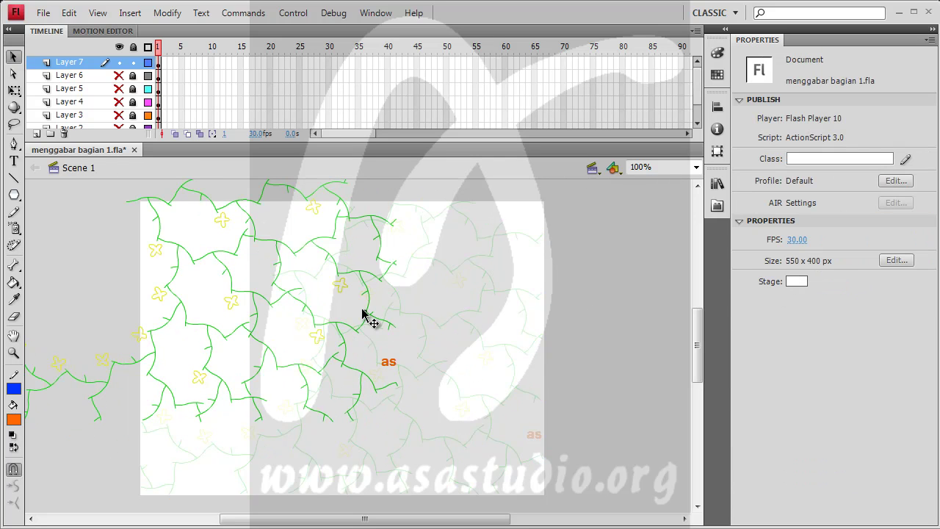
{"action": "left_click_drag", "start_coordinate": [309, 310], "coordinate": [486, 447]}
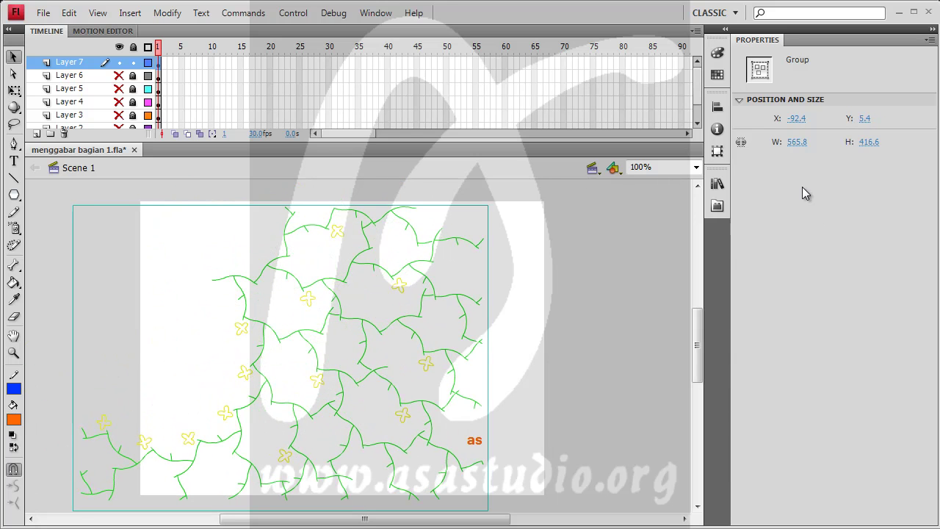
Step: Set the Vine Fill's leaf symbol to test and grow new vines in the empty areas at the stage's left and upper right
{"action": "left_click", "coordinate": [17, 247]}
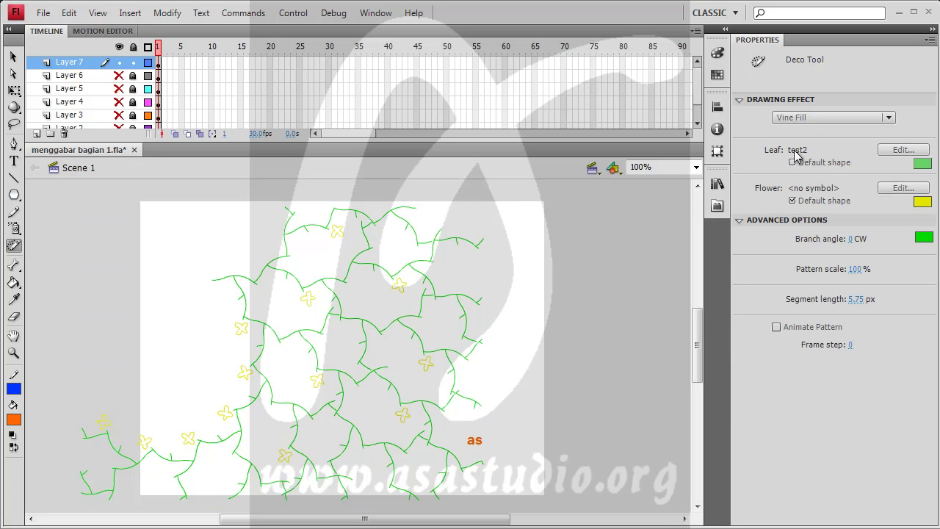
{"action": "left_click", "coordinate": [897, 152]}
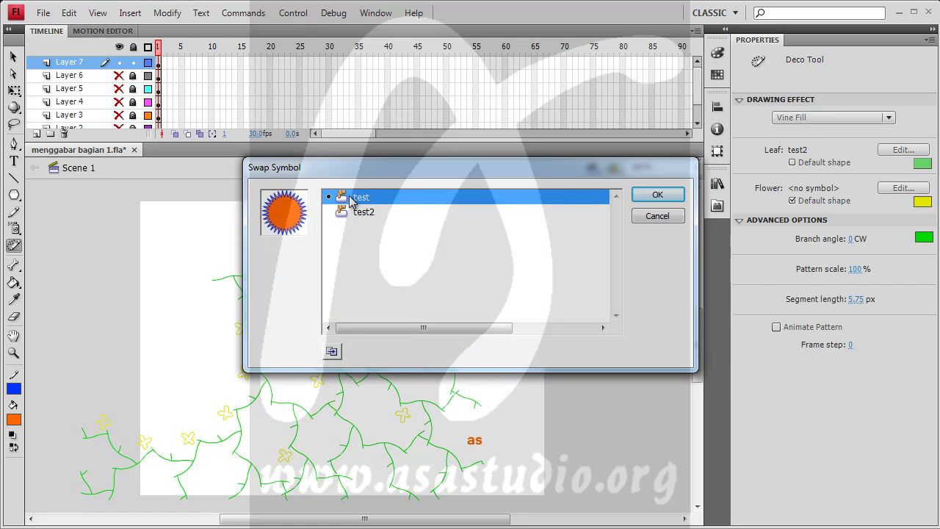
{"action": "left_click", "coordinate": [655, 195]}
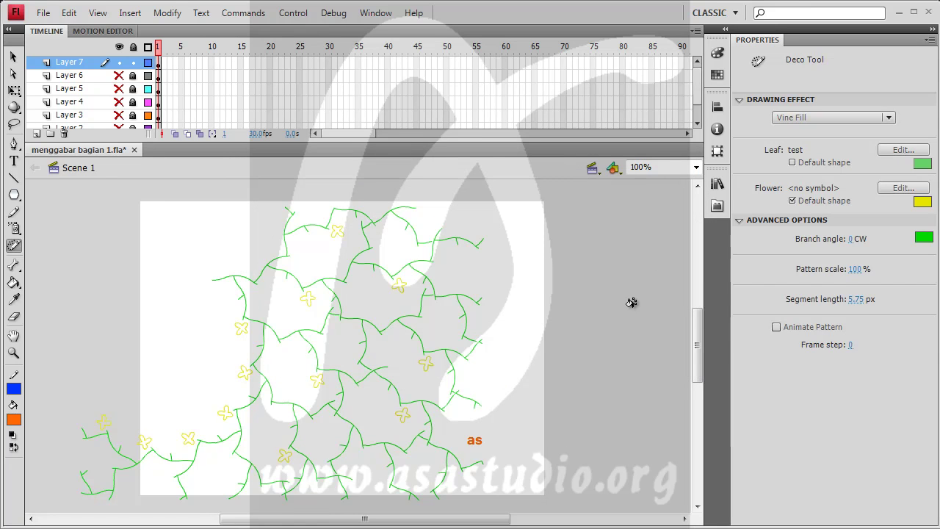
{"action": "left_click", "coordinate": [156, 218]}
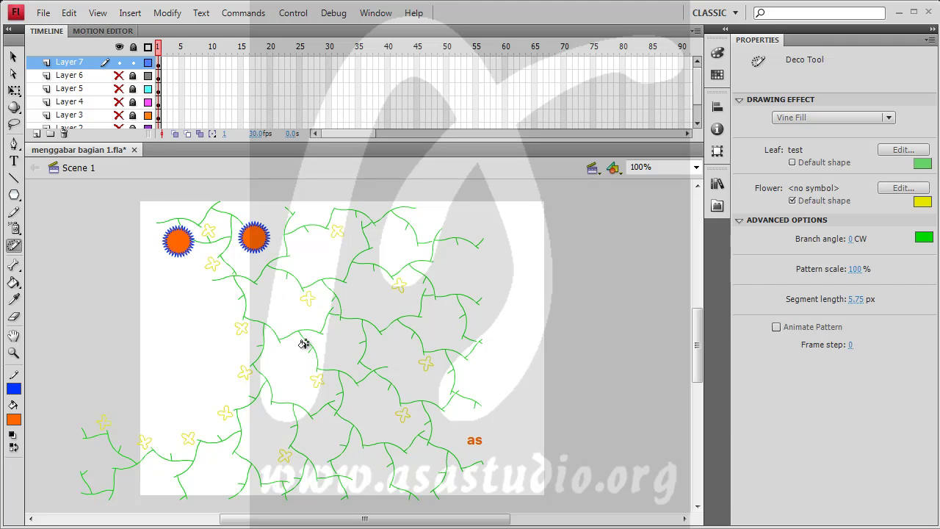
{"action": "left_click", "coordinate": [146, 319]}
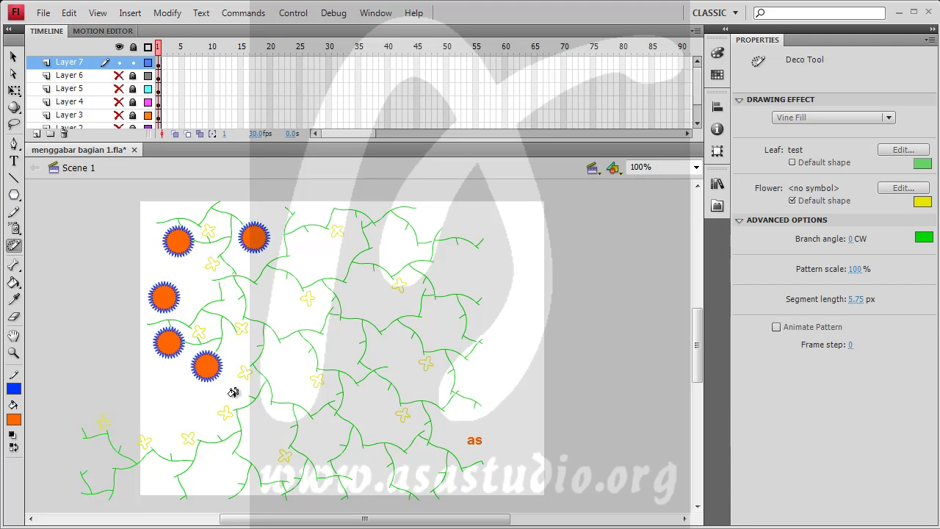
{"action": "left_click", "coordinate": [527, 235]}
Step: Move the lower small vine group and the large vine group rightward, and fill the freed stage area with more test-leaf vines
{"action": "left_click", "coordinate": [13, 58]}
{"action": "left_click_drag", "start_coordinate": [240, 337], "coordinate": [422, 342]}
{"action": "left_click_drag", "start_coordinate": [320, 248], "coordinate": [562, 279]}
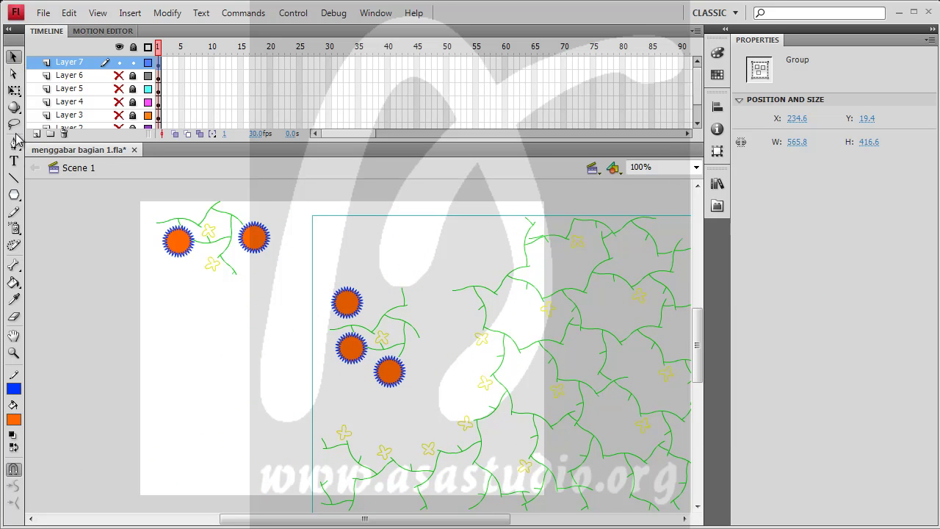
{"action": "left_click", "coordinate": [13, 245]}
{"action": "left_click", "coordinate": [222, 380]}
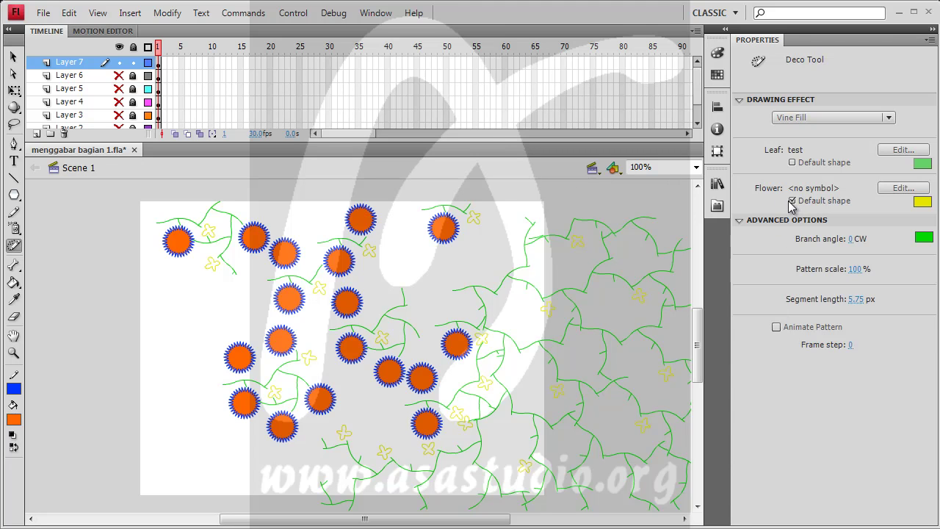
Step: Set the Vine Fill's flower symbol to test2 and grow two new vines in the empty space along the stage's left edge
{"action": "left_click", "coordinate": [902, 187]}
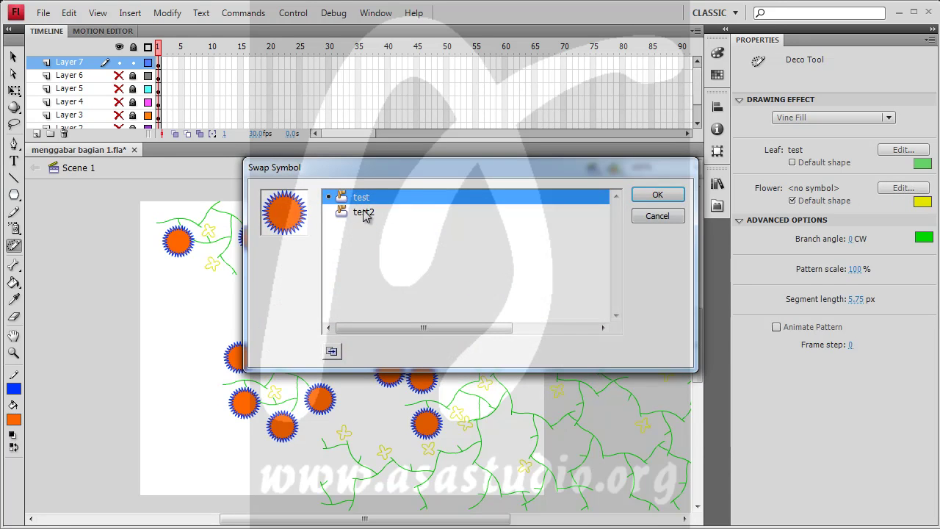
{"action": "left_click", "coordinate": [414, 213]}
{"action": "left_click", "coordinate": [655, 194]}
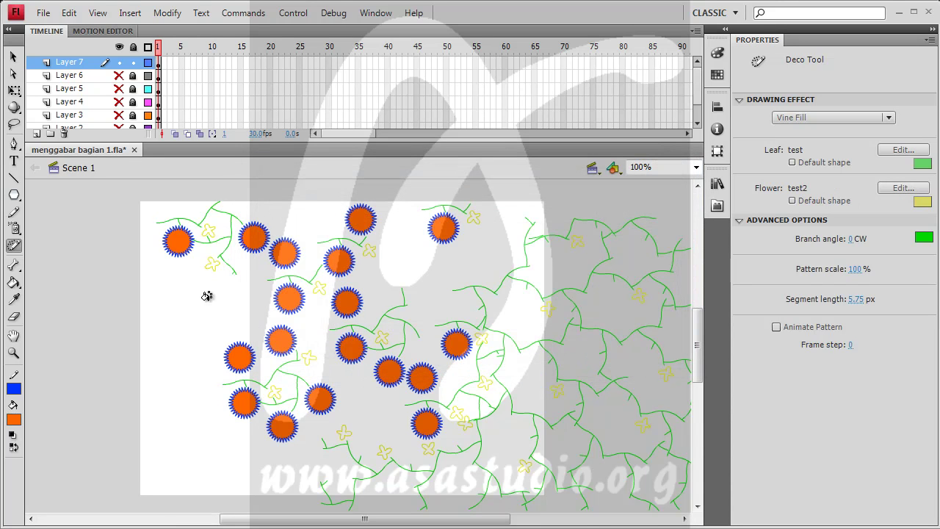
{"action": "left_click", "coordinate": [157, 321]}
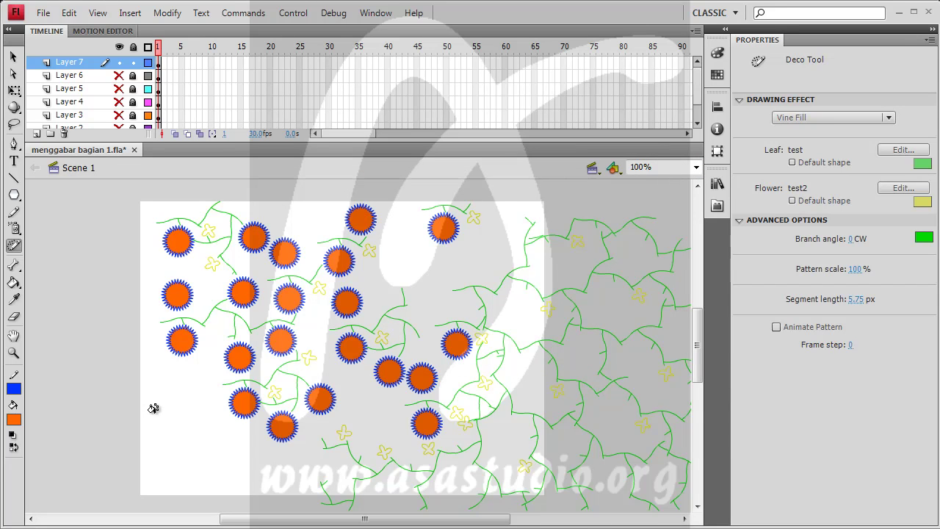
{"action": "left_click", "coordinate": [139, 421]}
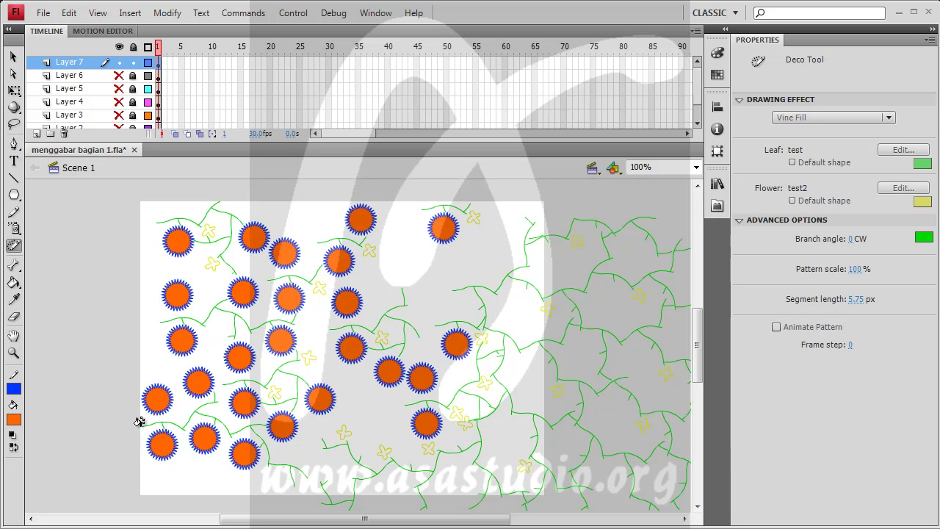
Step: Clear frame 1 of Layer 7 and grow two separate vines in the upper-left and lower-left areas of the empty stage
{"action": "left_click", "coordinate": [158, 64]}
{"action": "key", "text": "Delete"}
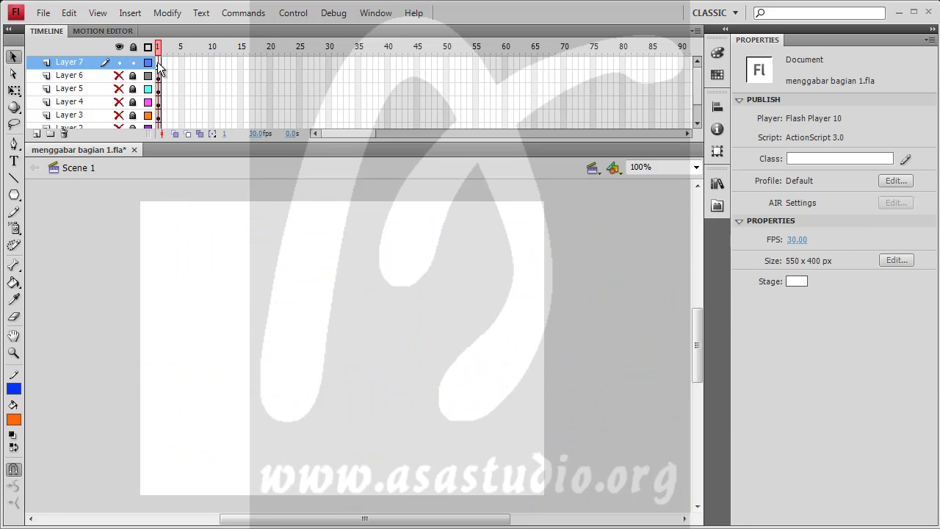
{"action": "left_click", "coordinate": [15, 248]}
{"action": "left_click", "coordinate": [148, 222]}
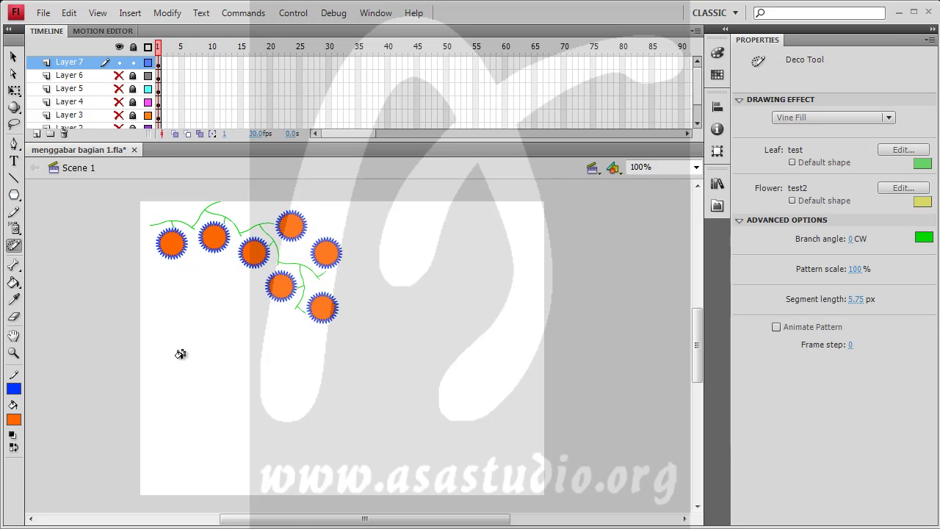
{"action": "left_click", "coordinate": [179, 367]}
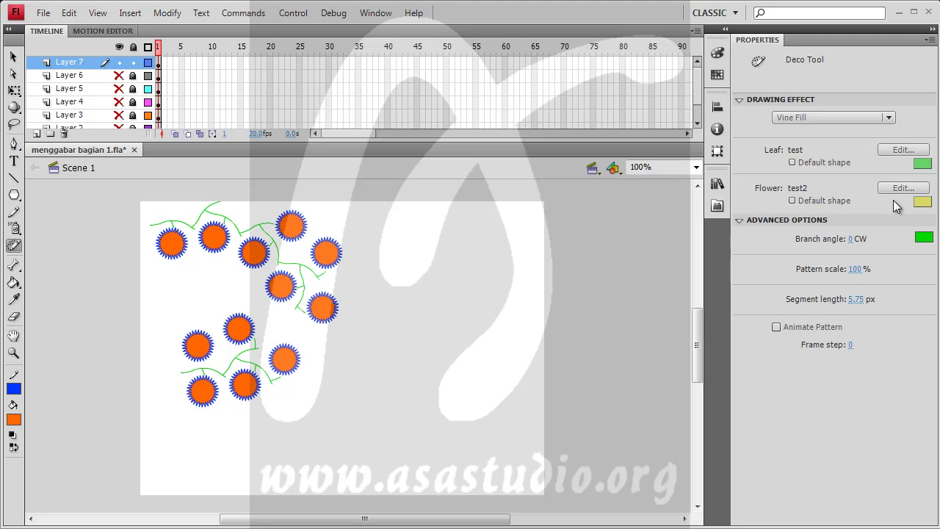
Step: Enable Animate Pattern, grow an animated vine between the two existing vines, and test the movie
{"action": "left_click", "coordinate": [777, 327]}
{"action": "left_click", "coordinate": [194, 291]}
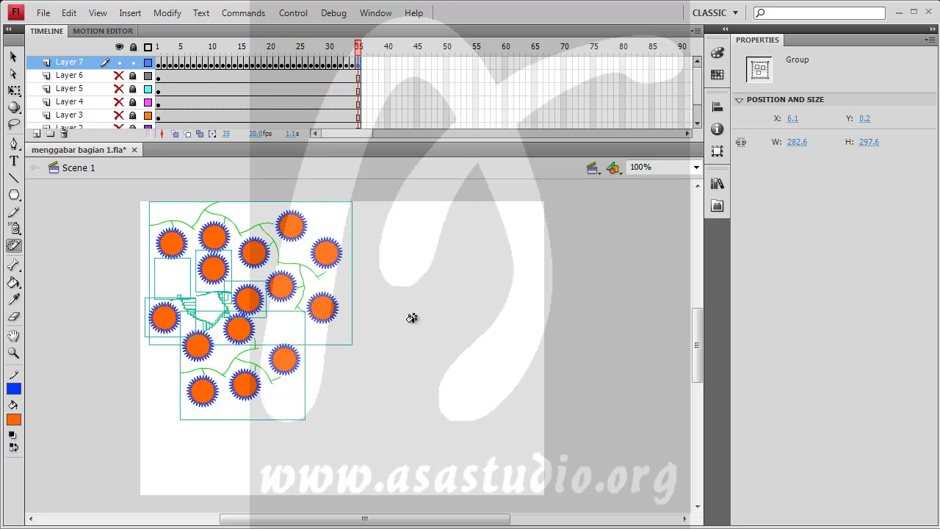
{"action": "left_click", "coordinate": [295, 16]}
{"action": "left_click", "coordinate": [308, 131]}
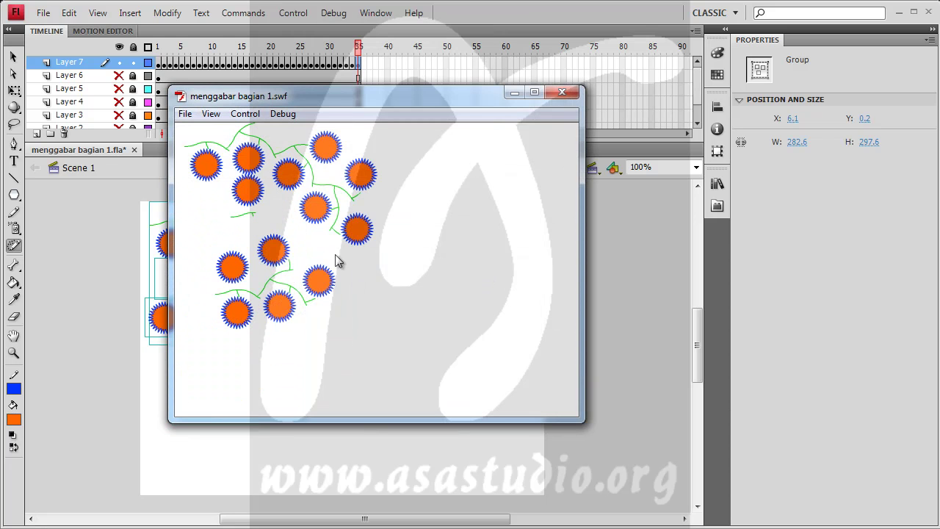
{"action": "left_click", "coordinate": [561, 93]}
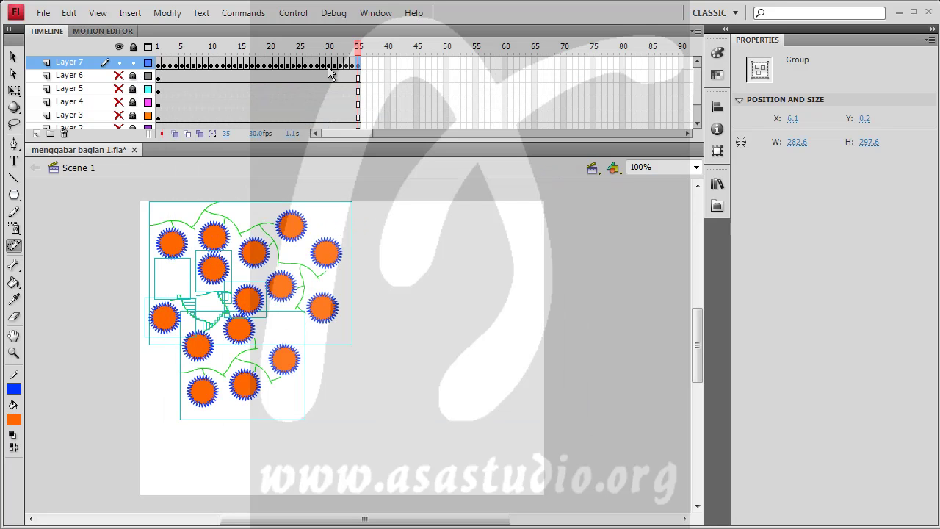
Step: Remove Layer 7's generated animation frames from frame 2 onward and delete the vines in frame 1
{"action": "left_click", "coordinate": [158, 65]}
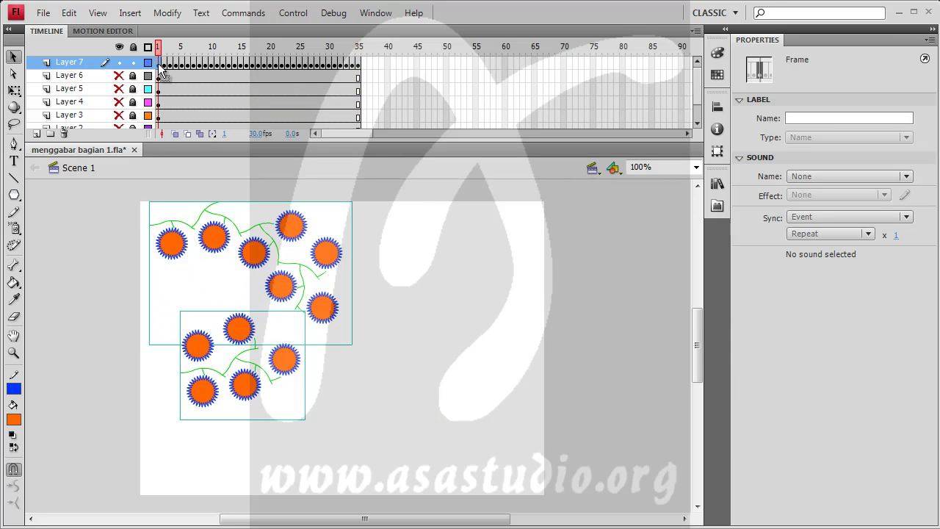
{"action": "left_click_drag", "start_coordinate": [408, 66], "coordinate": [168, 69]}
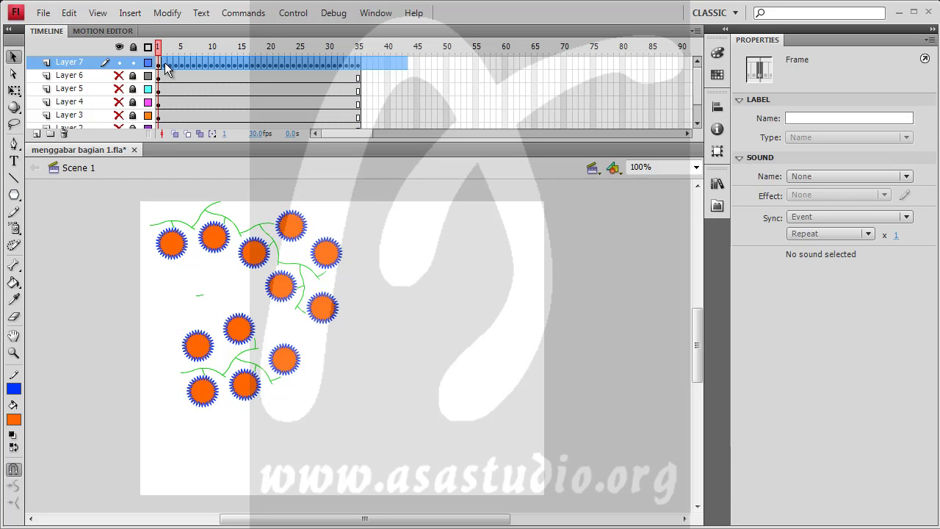
{"action": "right_click", "coordinate": [166, 64]}
{"action": "left_click", "coordinate": [237, 144]}
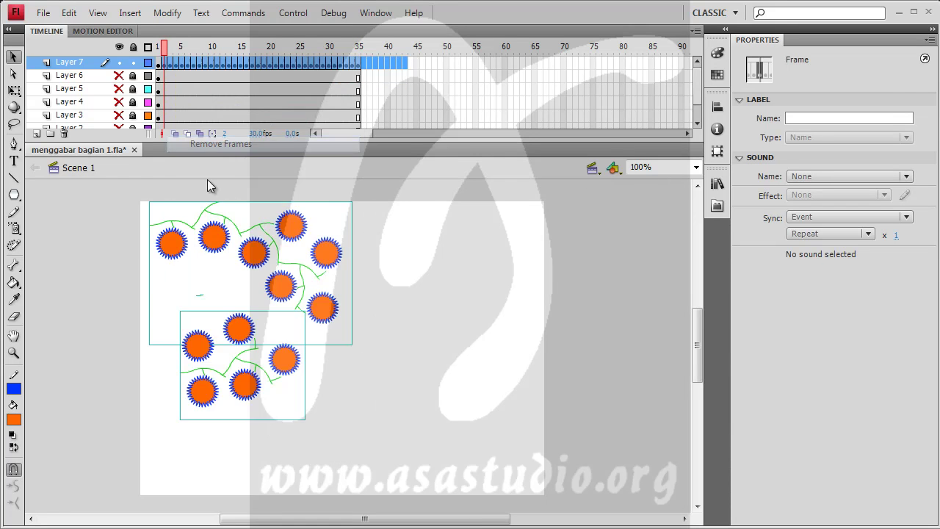
{"action": "left_click", "coordinate": [158, 59]}
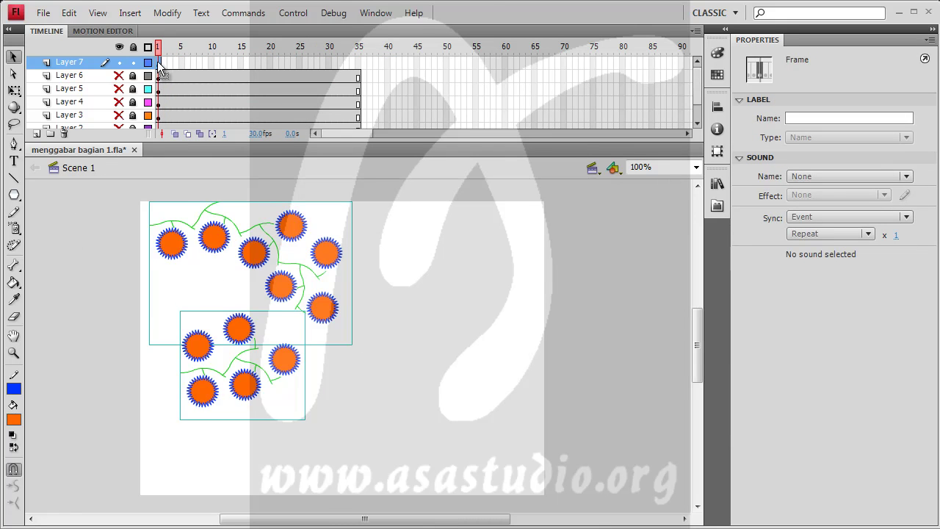
{"action": "key", "text": "Delete"}
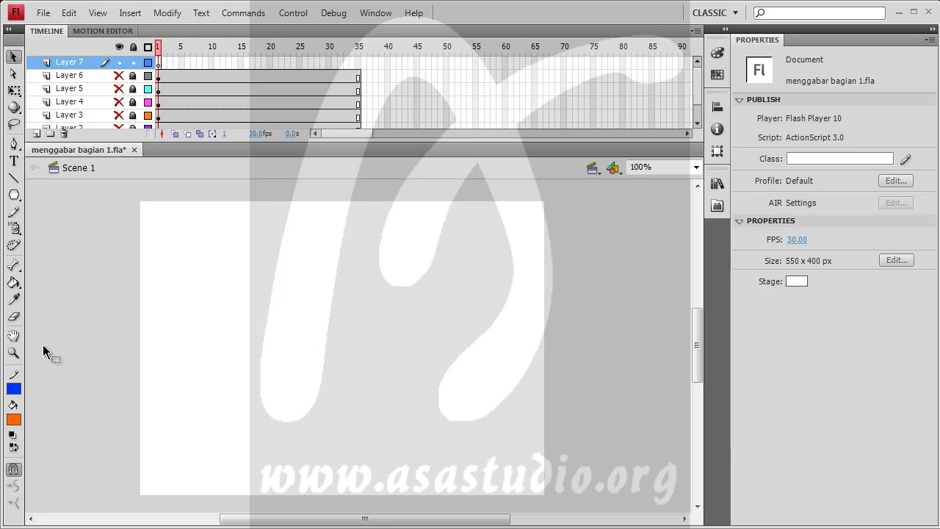
Step: Restore the Vine Fill's default leaf and flower shapes, set the frame step to 30, and grow an animated vine from the stage's upper-left corner
{"action": "left_click", "coordinate": [14, 246]}
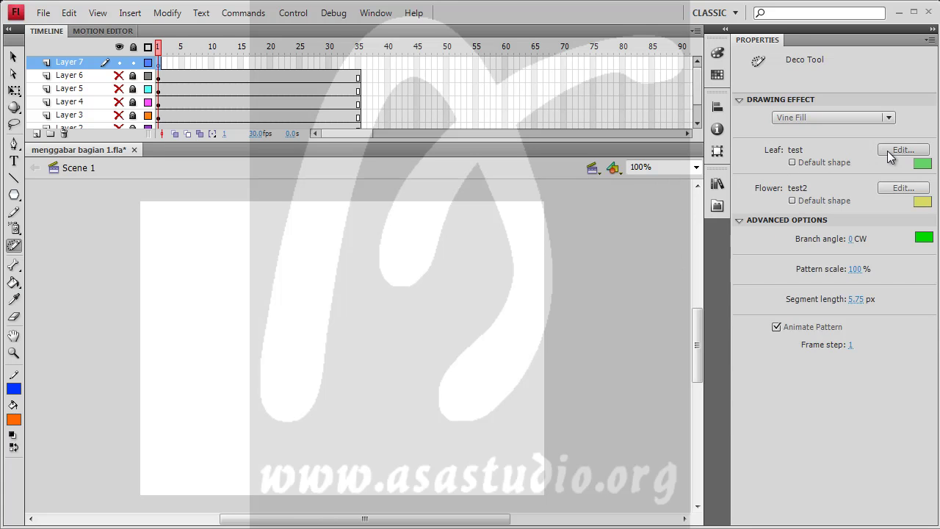
{"action": "left_click", "coordinate": [792, 163]}
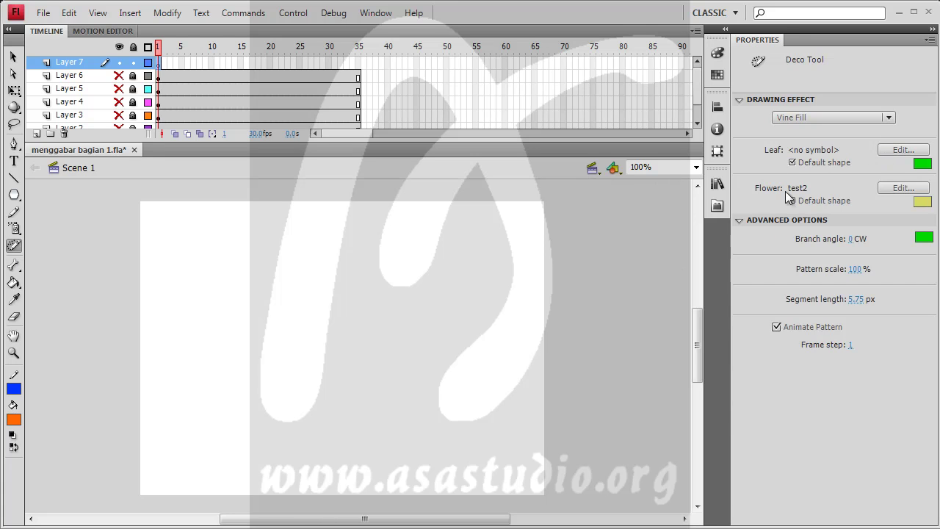
{"action": "left_click", "coordinate": [792, 201]}
{"action": "left_click_drag", "start_coordinate": [850, 344], "coordinate": [894, 343]}
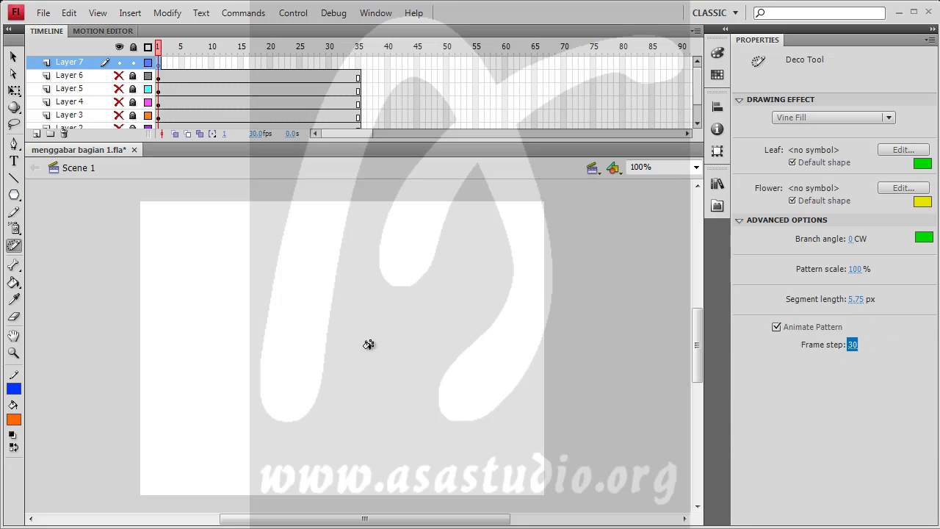
{"action": "left_click", "coordinate": [149, 222]}
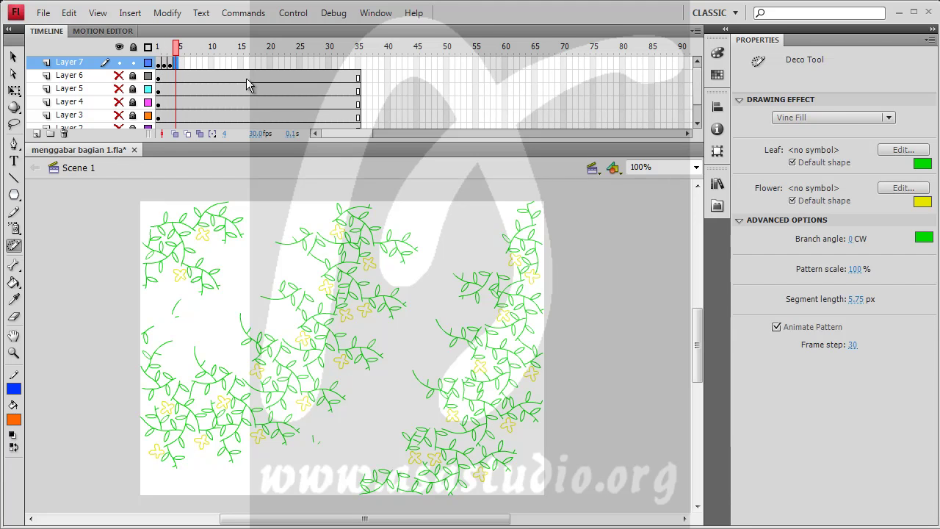
Step: Test the movie to preview the vine animation at frame step 30
{"action": "left_click", "coordinate": [290, 15]}
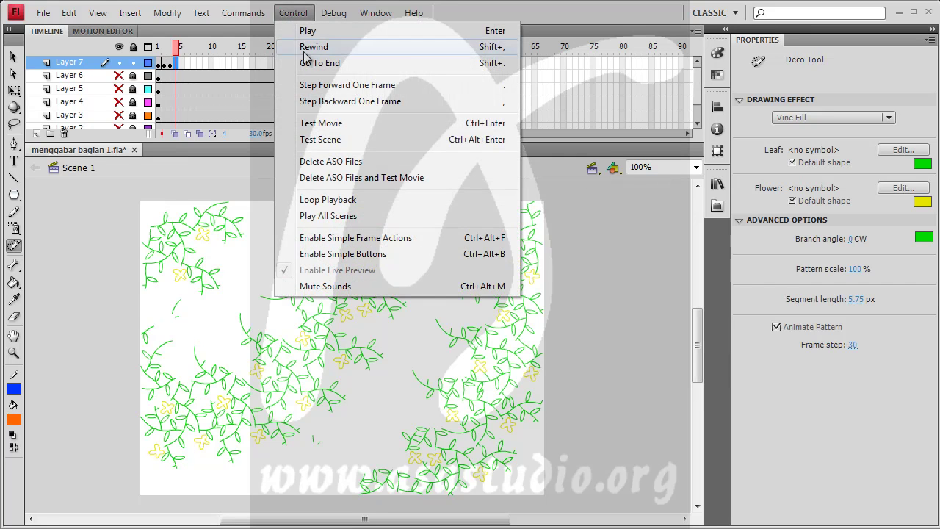
{"action": "left_click", "coordinate": [312, 124]}
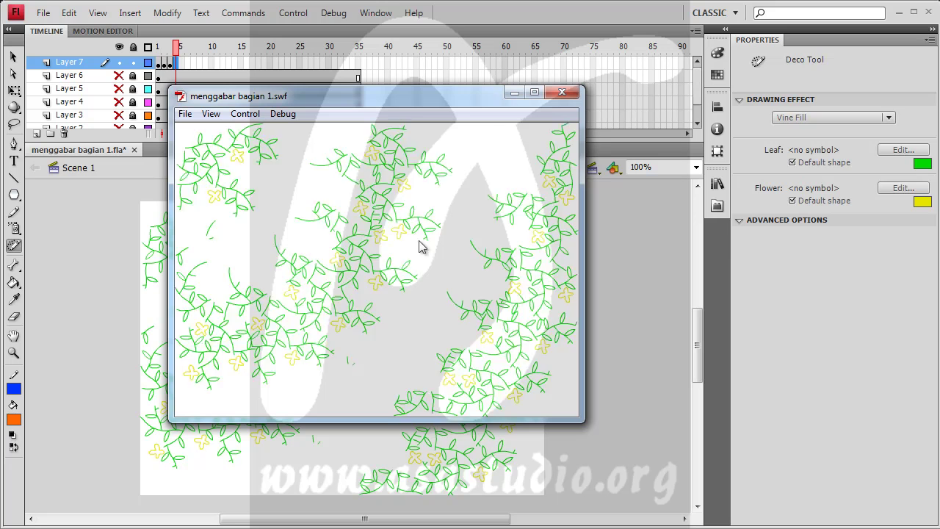
{"action": "left_click", "coordinate": [561, 91]}
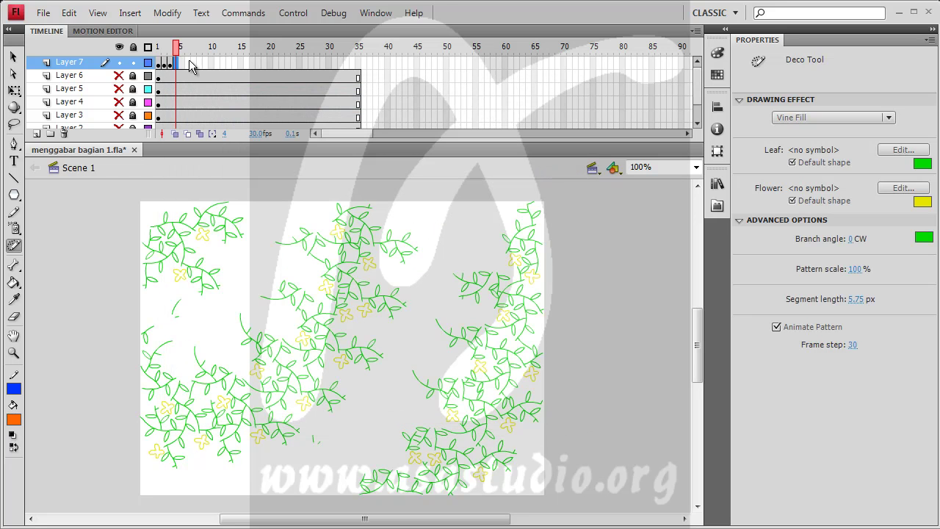
Step: Remove the extra vine animation keyframes after frame 1 on Layer 7 and empty frame 1
{"action": "key", "text": "v"}
{"action": "left_click_drag", "start_coordinate": [191, 62], "coordinate": [166, 67]}
{"action": "right_click", "coordinate": [166, 66]}
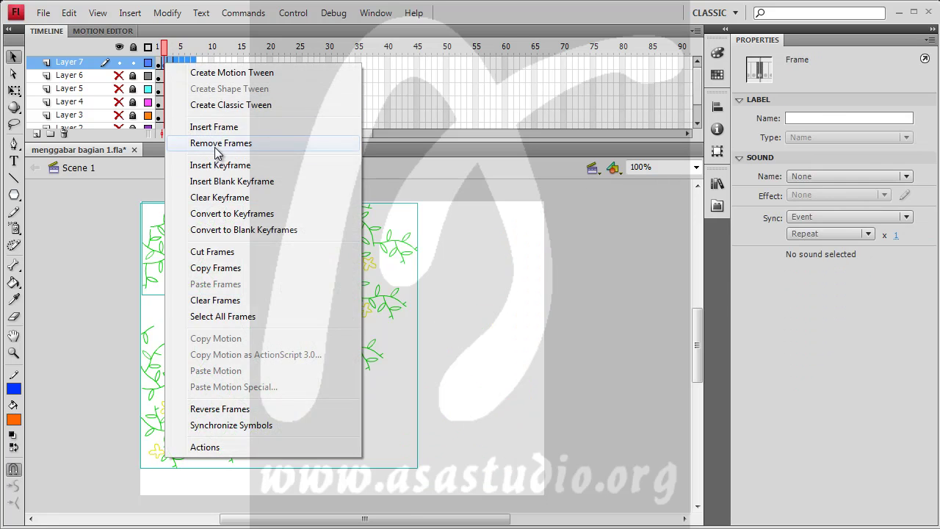
{"action": "left_click", "coordinate": [217, 144]}
{"action": "left_click", "coordinate": [157, 62]}
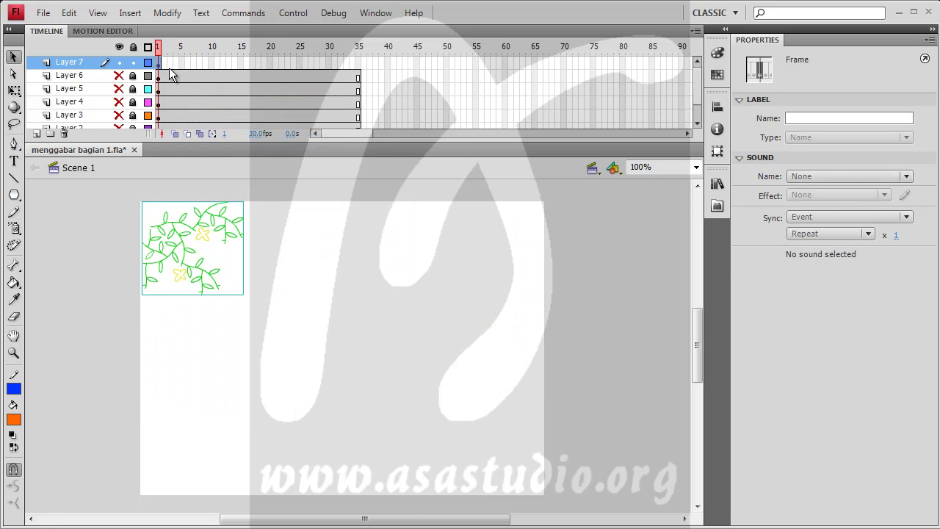
{"action": "key", "text": "Delete"}
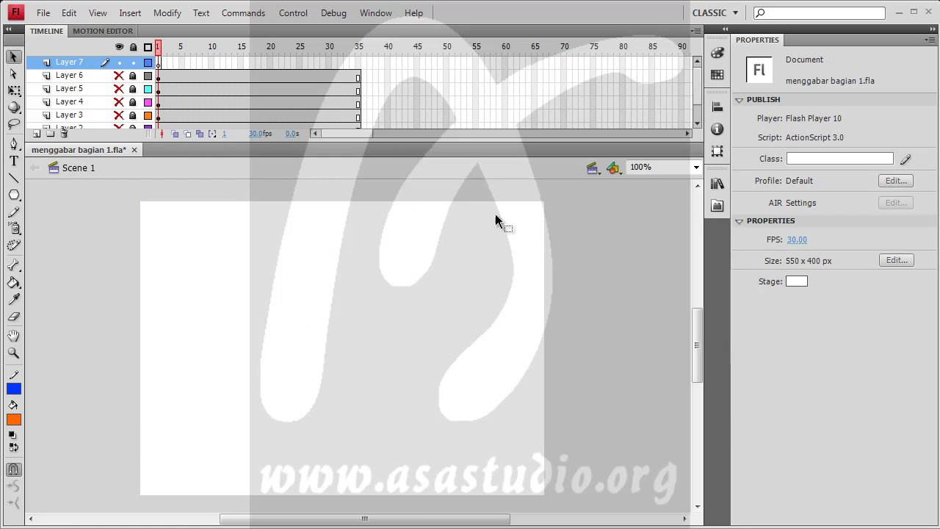
Step: Set the Vine Fill's frame step to 1 and raise its segment length to 115 px, trying entries of 120 and 500
{"action": "left_click", "coordinate": [14, 245]}
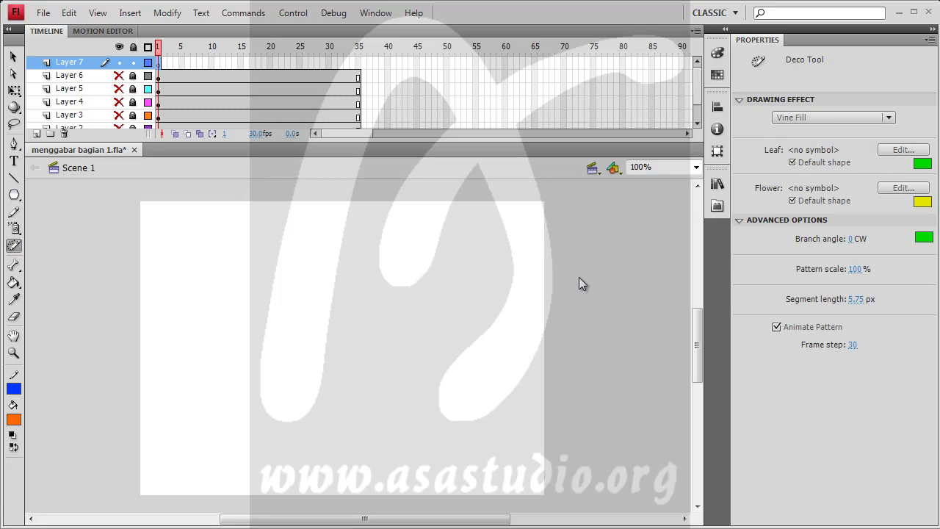
{"action": "left_click", "coordinate": [851, 346]}
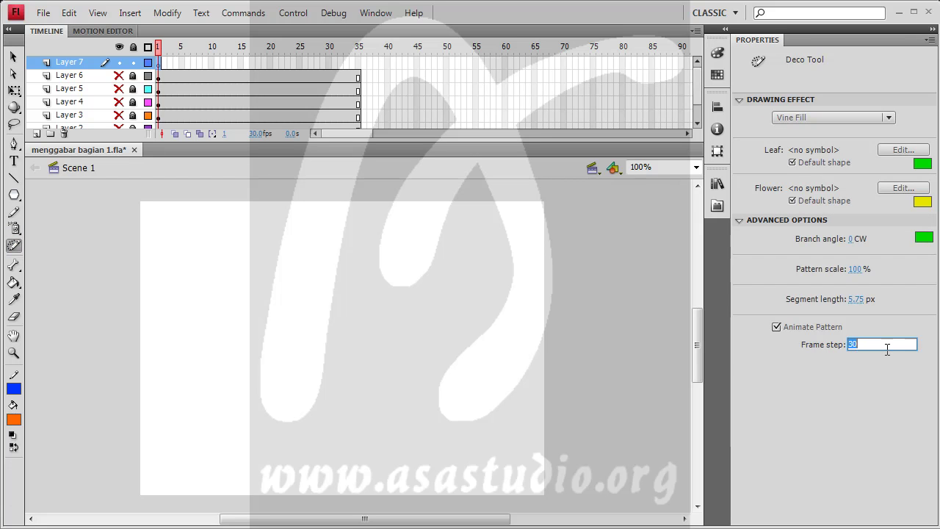
{"action": "key", "text": "Return"}
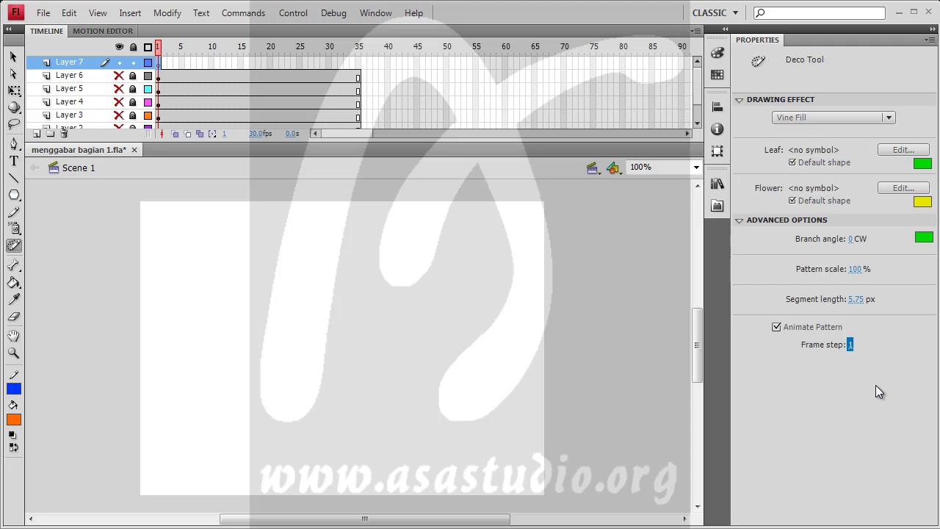
{"action": "left_click", "coordinate": [855, 300]}
{"action": "type", "text": "120"}
{"action": "key", "text": "Return"}
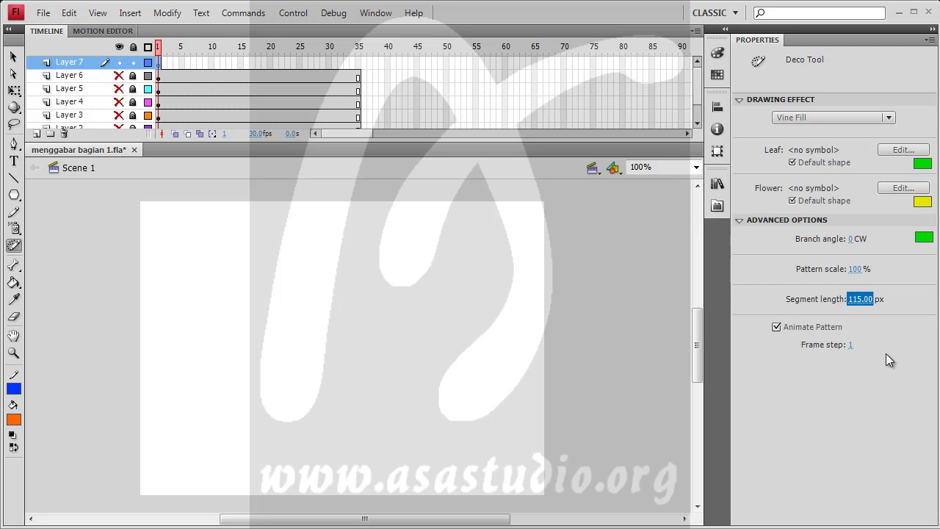
{"action": "left_click", "coordinate": [860, 299]}
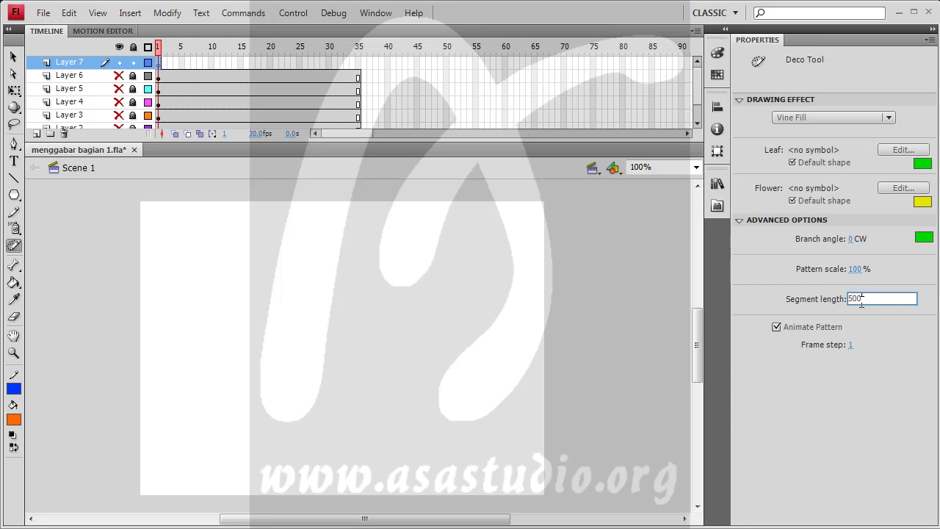
{"action": "key", "text": "Return"}
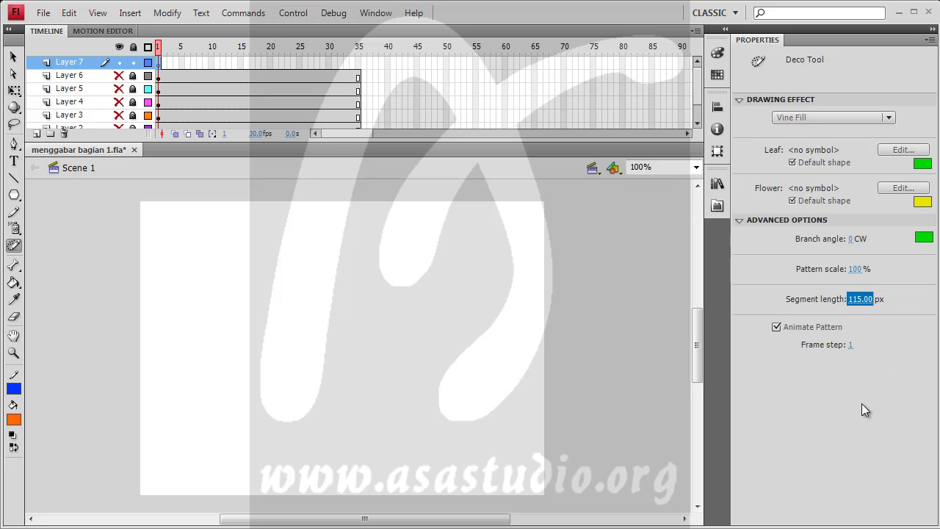
Step: Set the Vine Fill's flower color to dark gray and its leaf color to orange #CC6600
{"action": "left_click", "coordinate": [922, 202]}
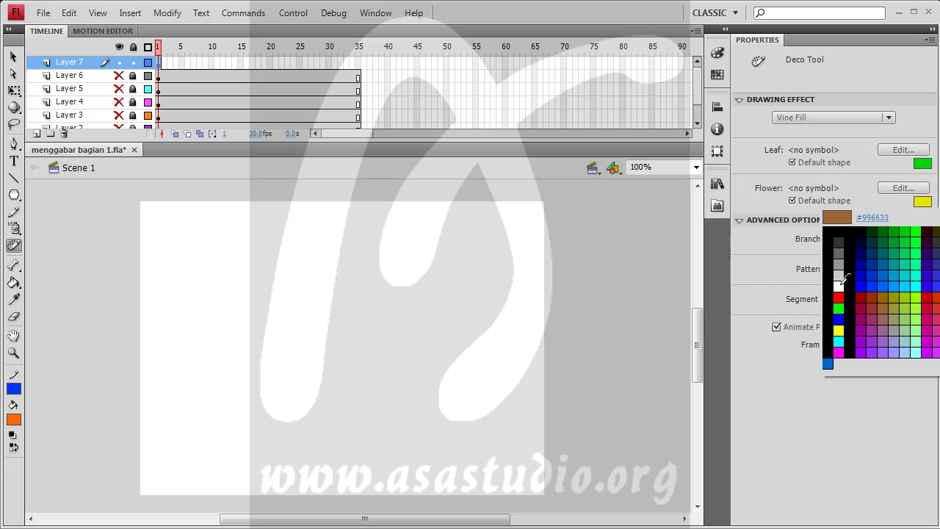
{"action": "left_click", "coordinate": [838, 255]}
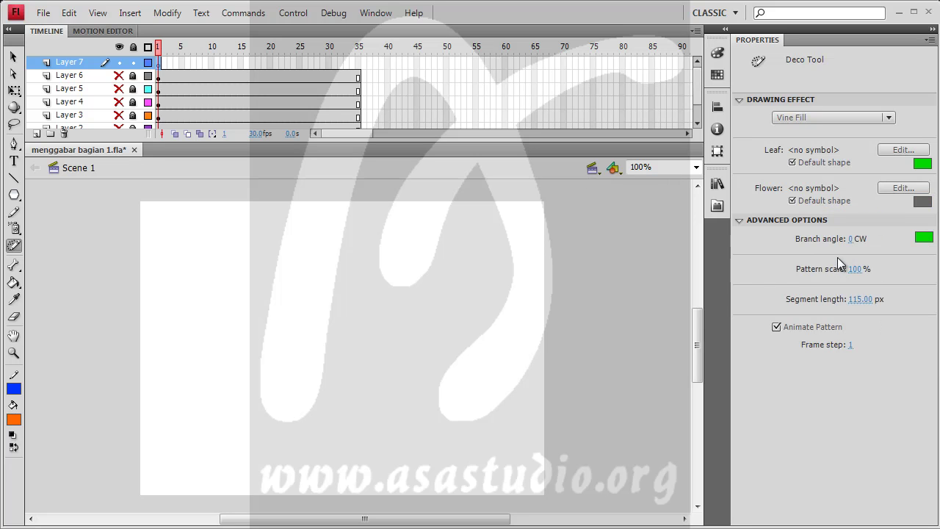
{"action": "left_click", "coordinate": [923, 163]}
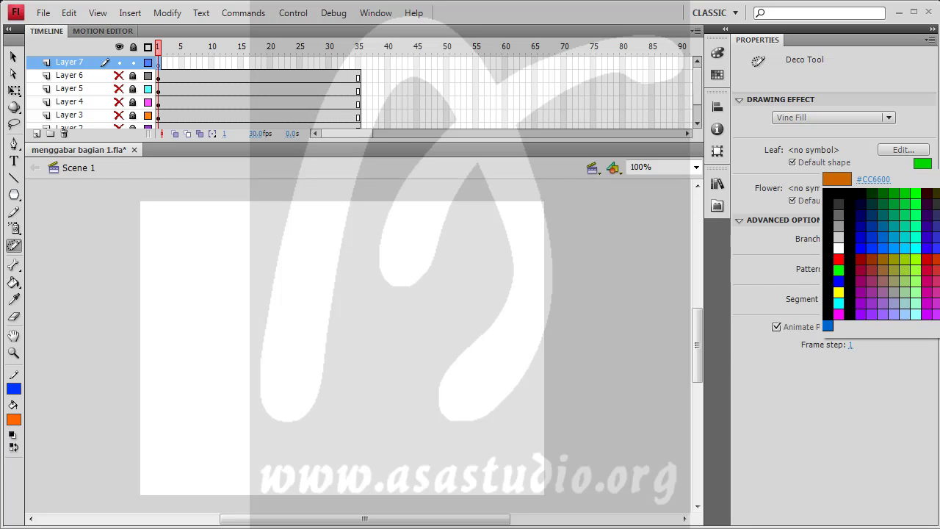
{"action": "left_click", "coordinate": [937, 259]}
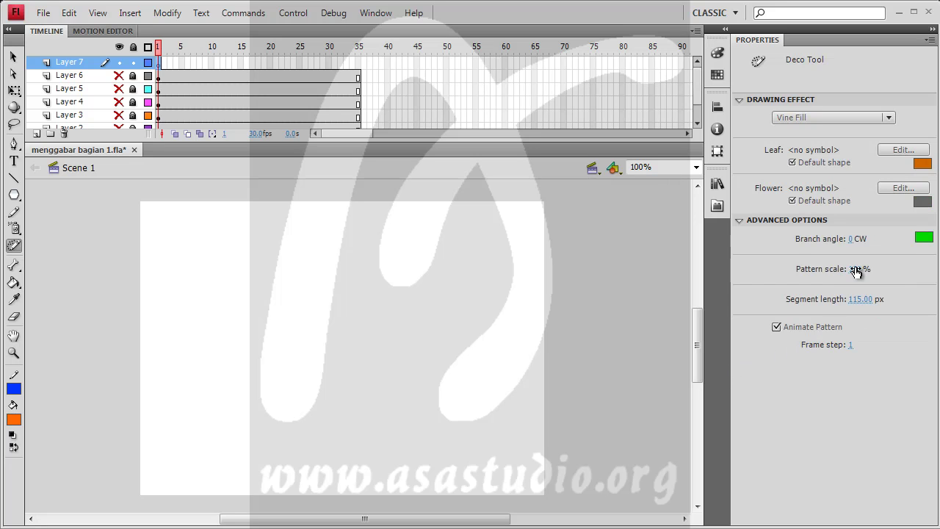
Step: Set the Vine Fill's branch color to yellow-green and its branch angle to 45 CW
{"action": "left_click", "coordinate": [923, 236]}
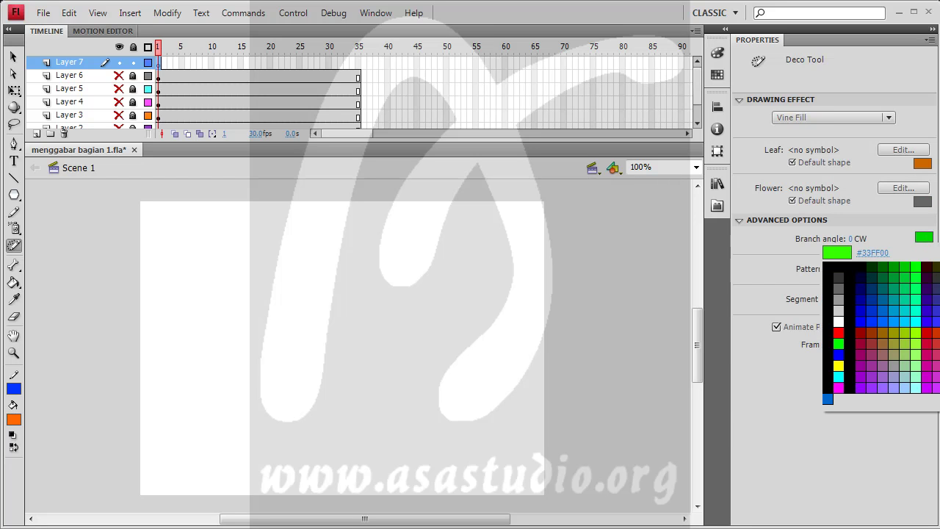
{"action": "key", "text": "Return"}
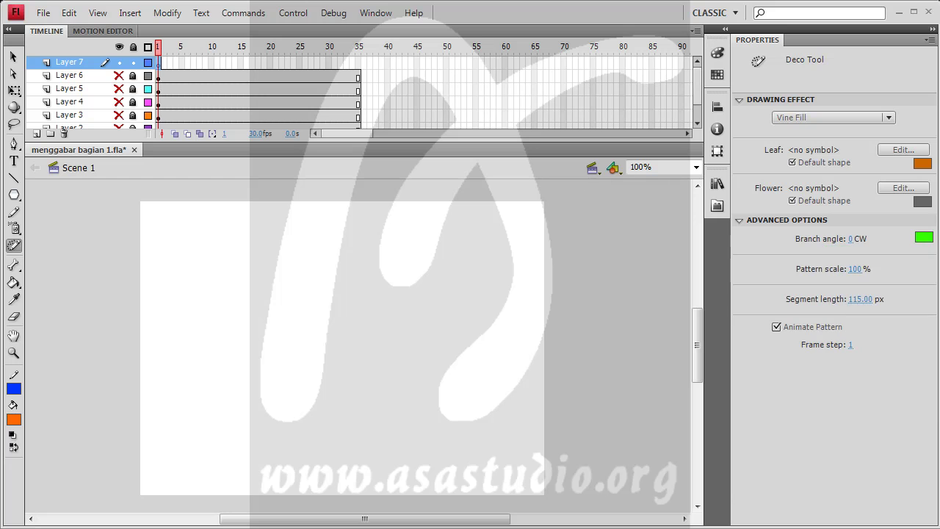
{"action": "left_click", "coordinate": [924, 237]}
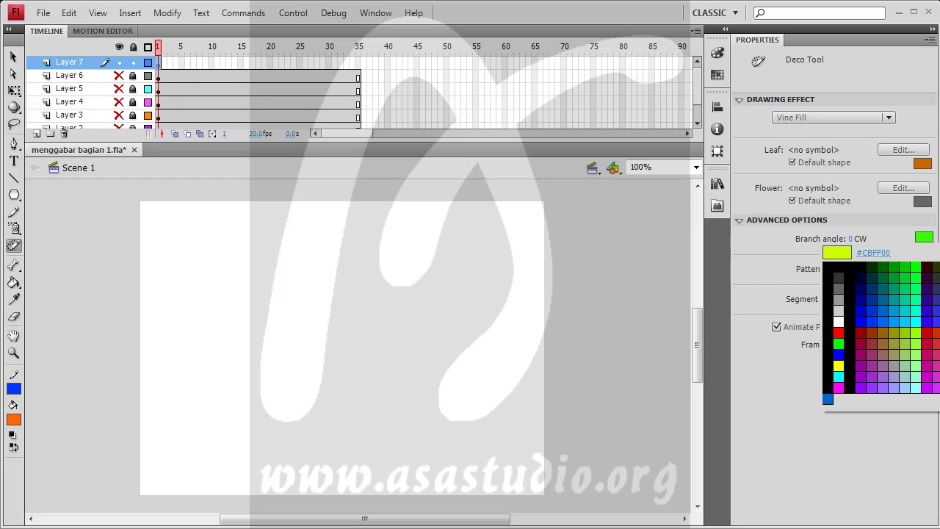
{"action": "left_click", "coordinate": [918, 333]}
{"action": "left_click_drag", "start_coordinate": [848, 239], "coordinate": [877, 238]}
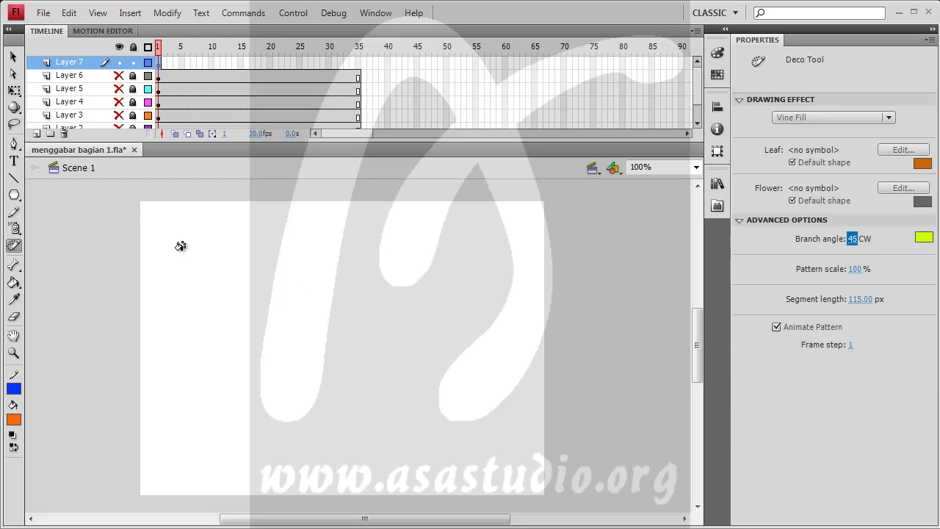
Step: Start a trial vine near the stage's upper-left corner and set the Vine Fill's segment length to 4 px
{"action": "left_click", "coordinate": [147, 217]}
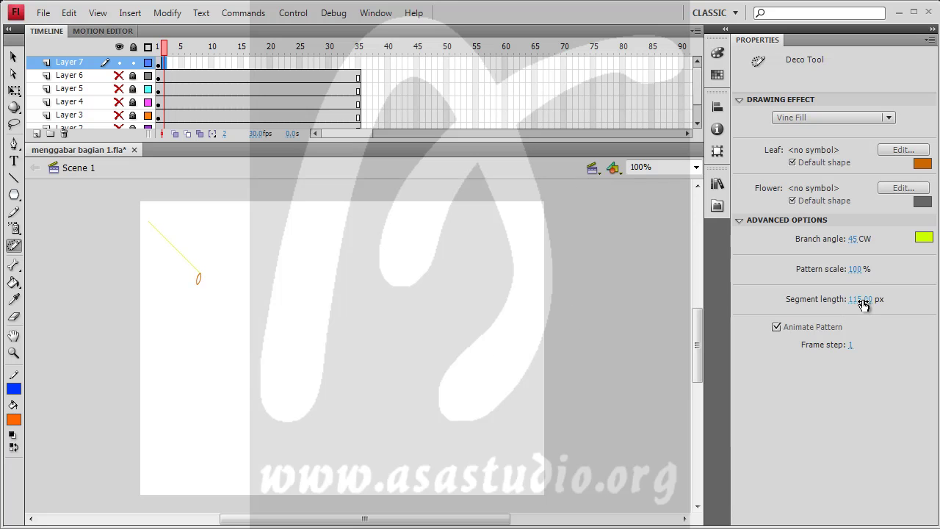
{"action": "left_click_drag", "start_coordinate": [862, 303], "coordinate": [763, 300]}
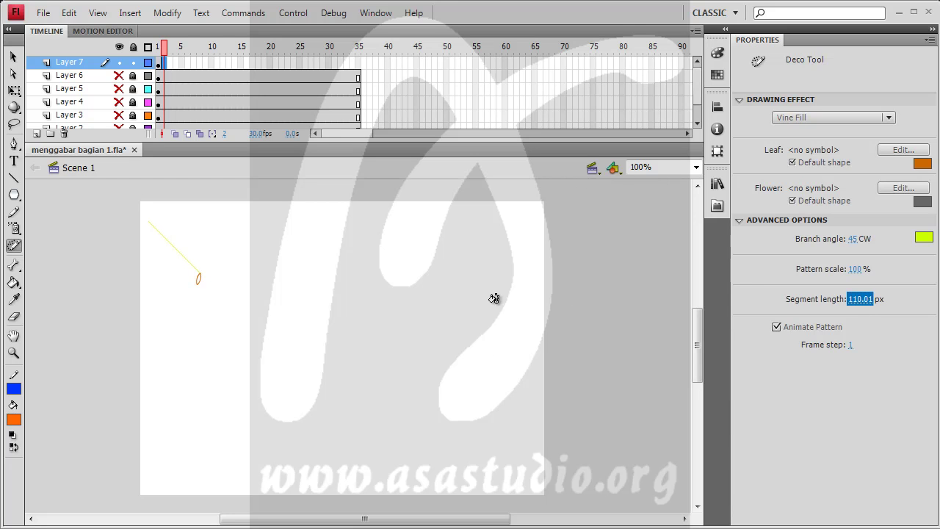
{"action": "left_click", "coordinate": [849, 298]}
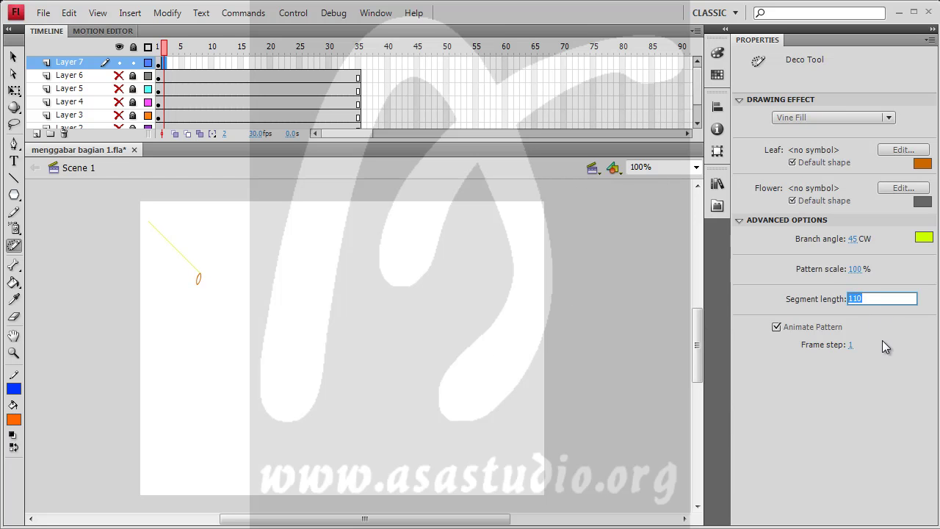
{"action": "type", "text": "4"}
{"action": "key", "text": "Return"}
Step: Clear the trial vine from frame 1 of Layer 7
{"action": "left_click", "coordinate": [158, 226]}
{"action": "left_click", "coordinate": [602, 301]}
{"action": "key", "text": "v"}
{"action": "left_click", "coordinate": [160, 65]}
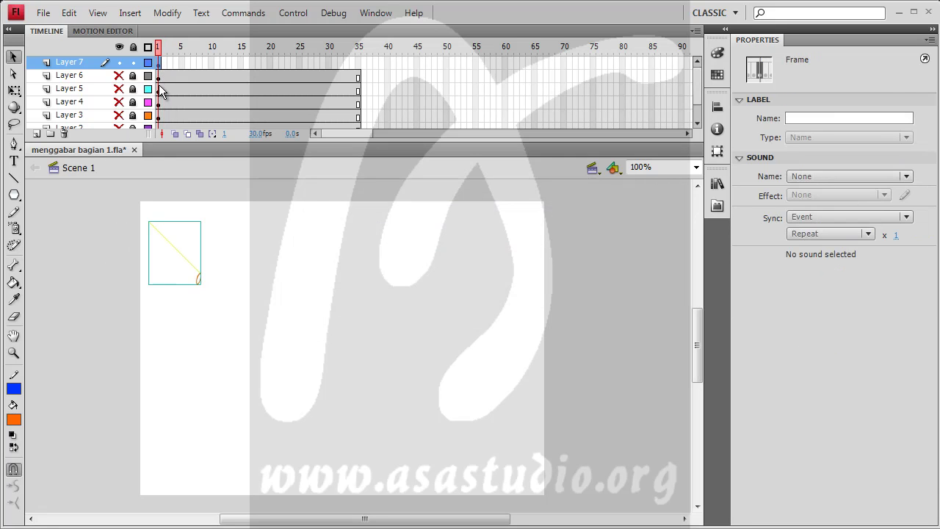
{"action": "key", "text": "Delete"}
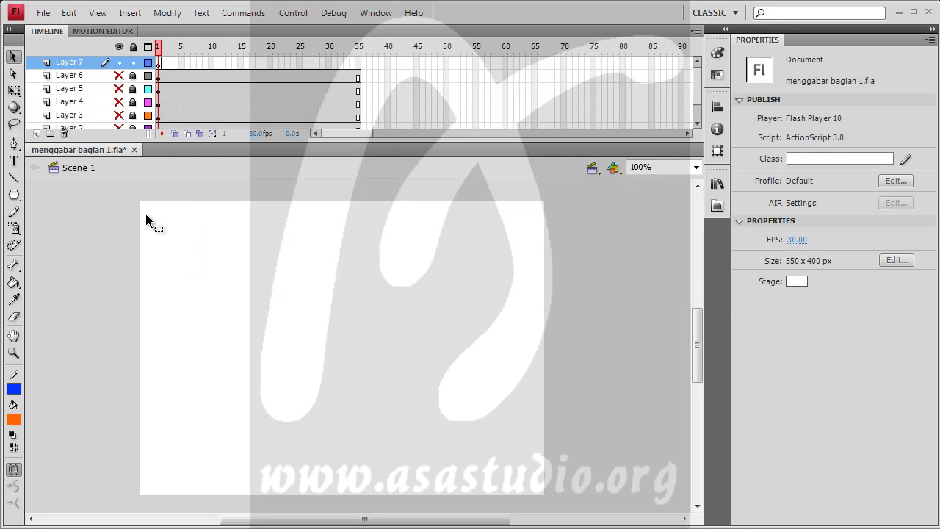
Step: Grow an animated vine across the stage from its upper-left corner with the Deco Tool, and deselect the finished pattern
{"action": "left_click", "coordinate": [14, 245]}
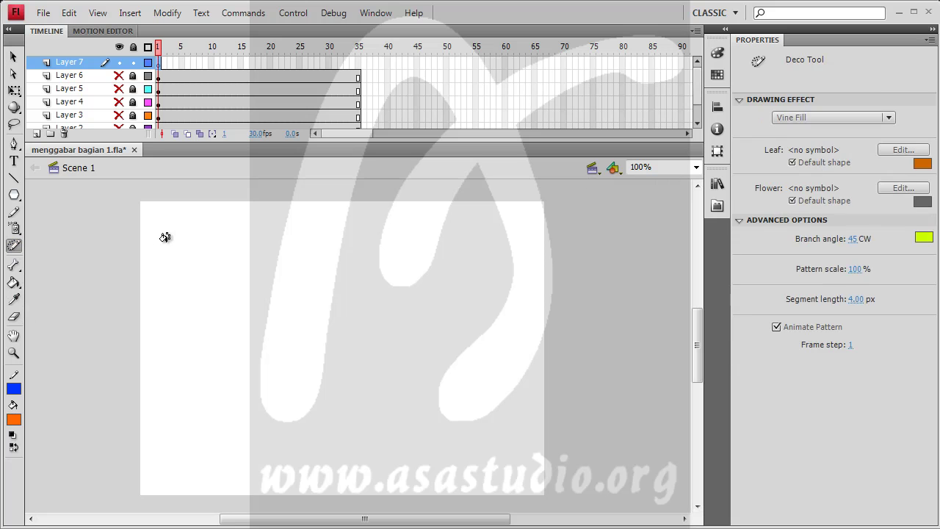
{"action": "left_click", "coordinate": [150, 218]}
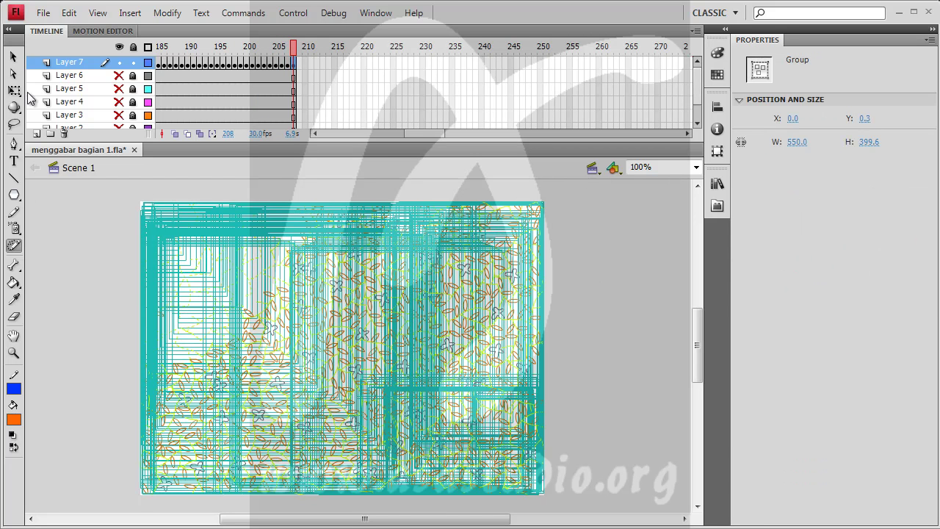
{"action": "left_click", "coordinate": [14, 56]}
{"action": "left_click", "coordinate": [67, 232]}
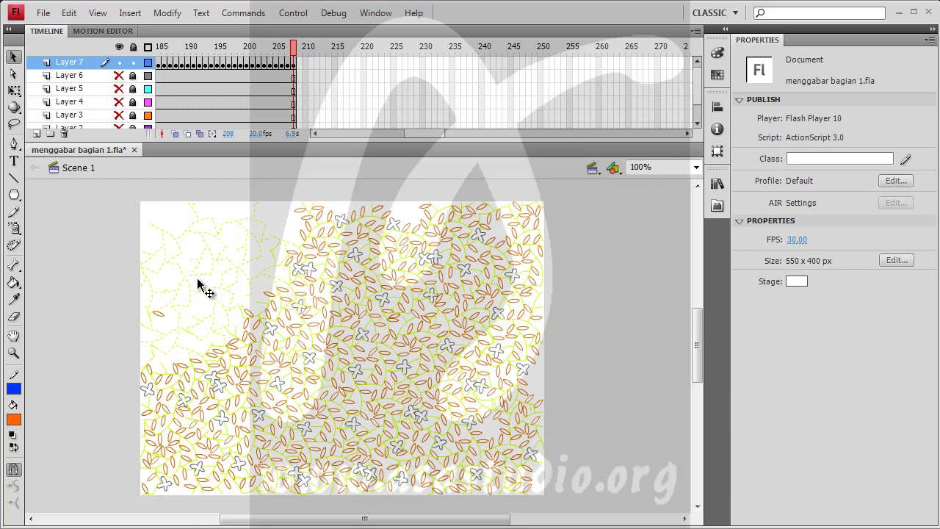
Step: Examine the extents of the separate vine groups in the last frame by selecting them one at a time
{"action": "left_click", "coordinate": [375, 260]}
{"action": "left_click", "coordinate": [505, 279]}
{"action": "left_click", "coordinate": [381, 224]}
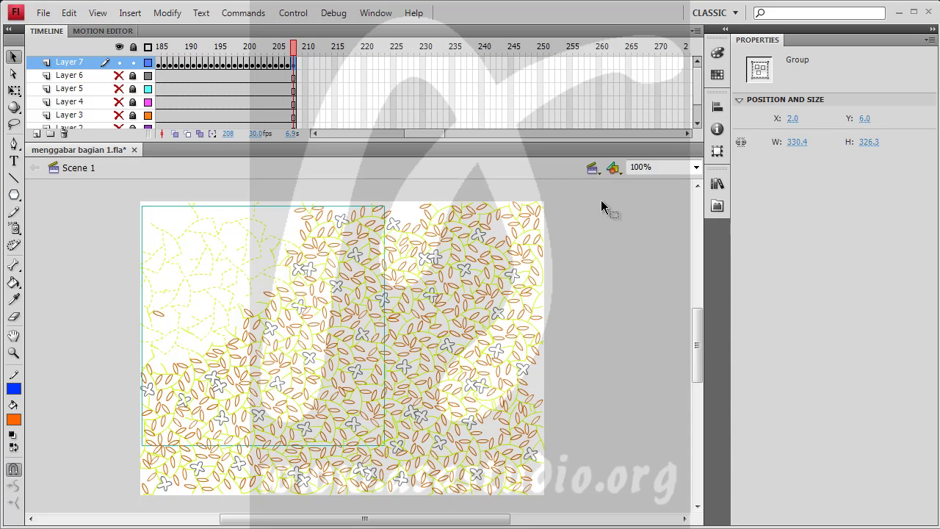
{"action": "left_click", "coordinate": [539, 293]}
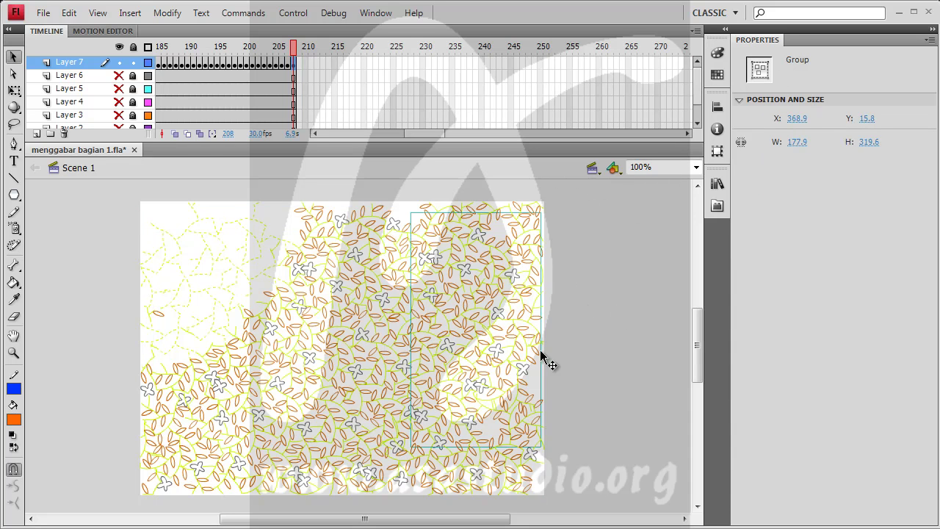
{"action": "left_click", "coordinate": [327, 462]}
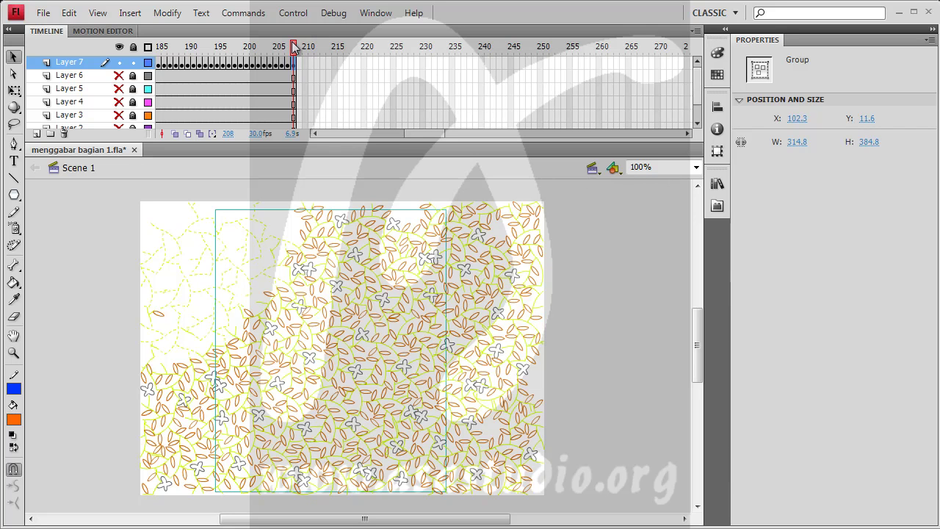
Step: Test the movie to preview the vine animation at frame step 1
{"action": "left_click_drag", "start_coordinate": [423, 134], "coordinate": [307, 140]}
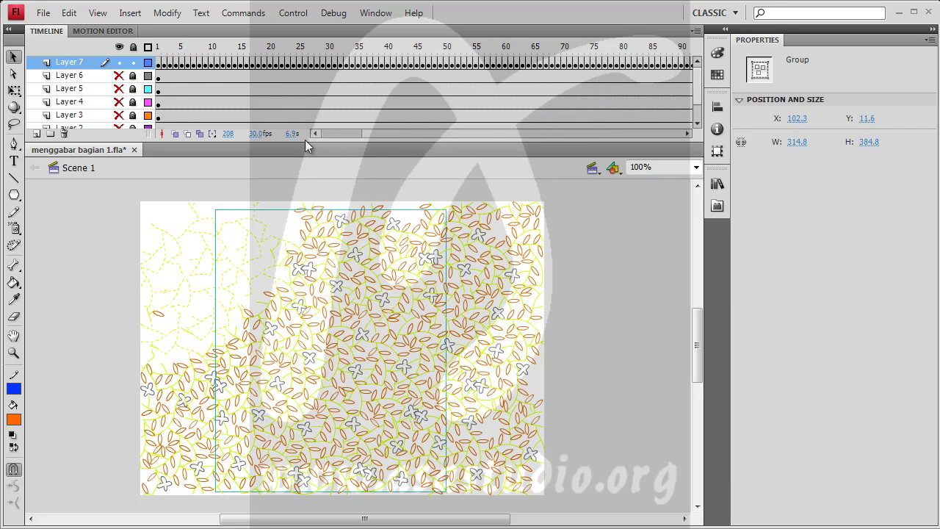
{"action": "left_click", "coordinate": [293, 15]}
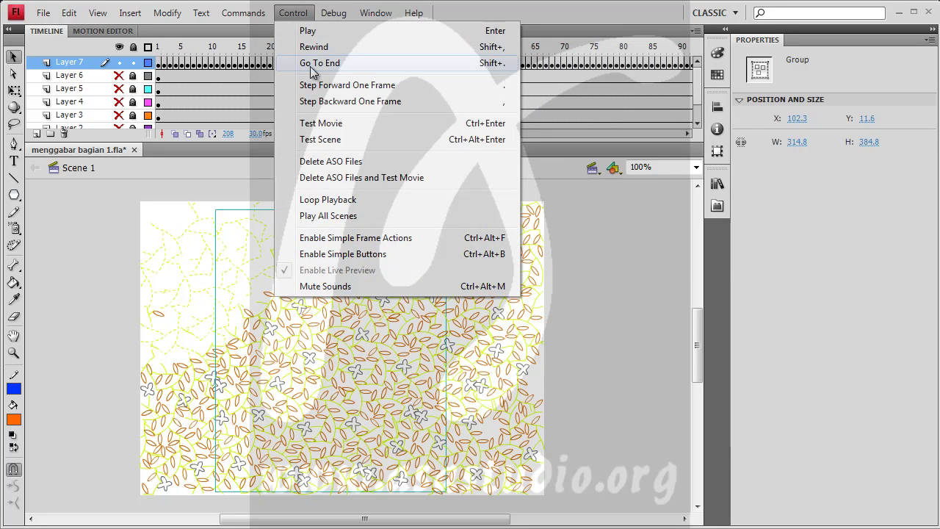
{"action": "left_click", "coordinate": [323, 123]}
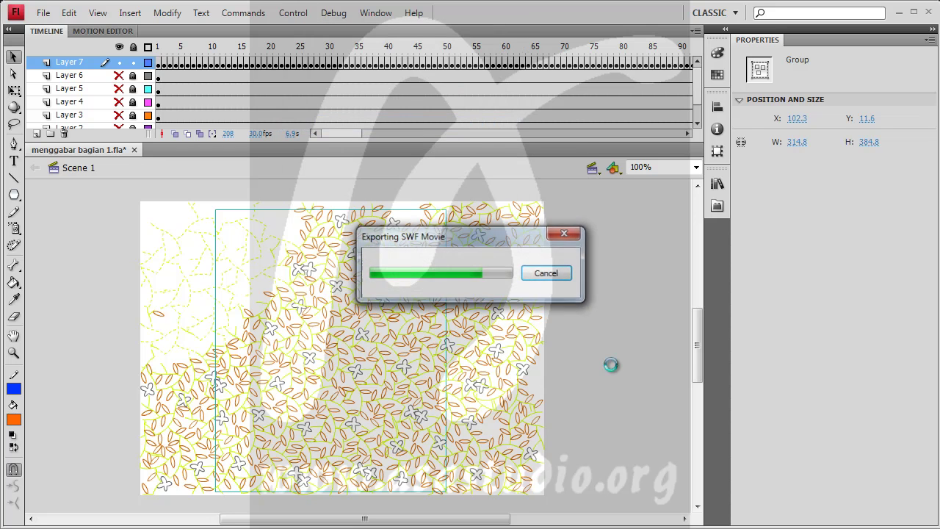